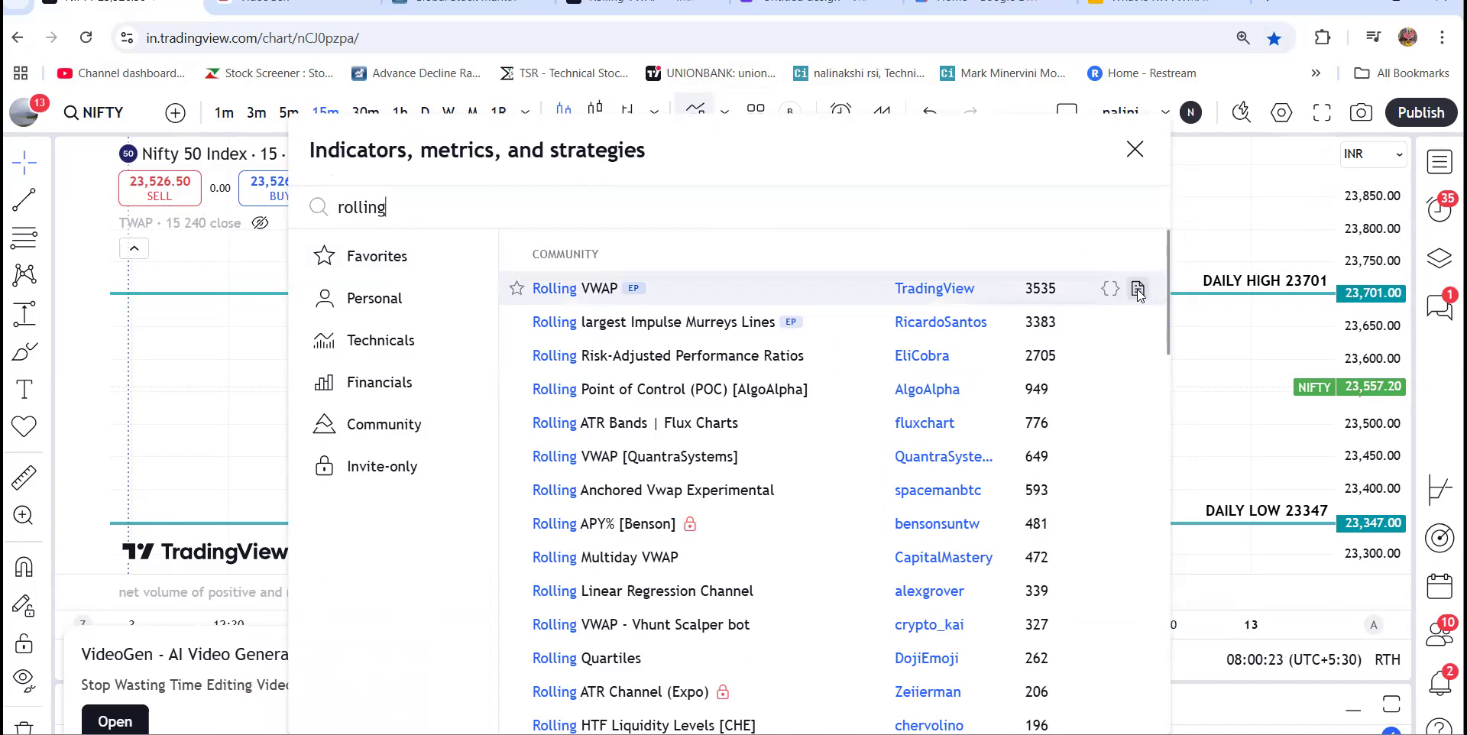
# - Open the Rolling VWAP script's description page from the 'rolling' indicator results
pyautogui.click(1138, 289)
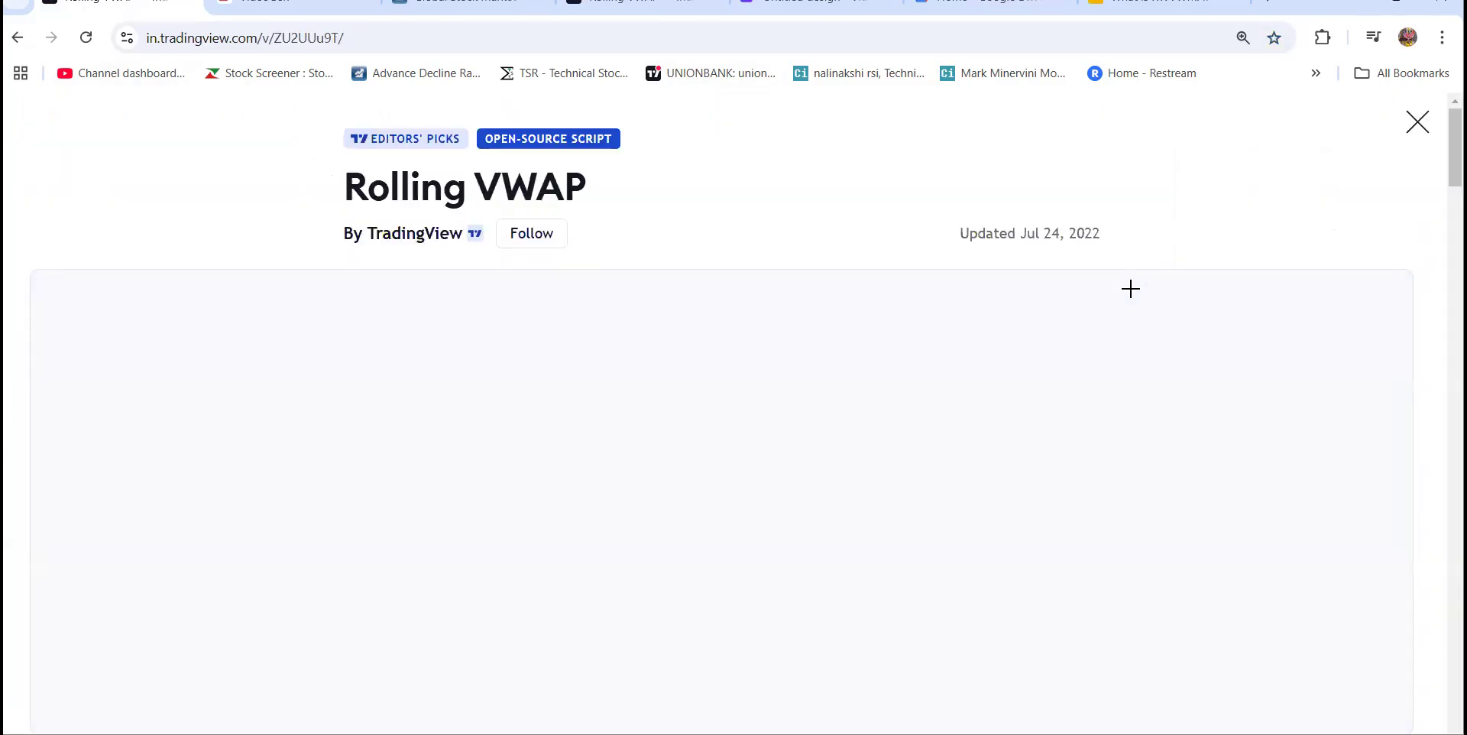
# - Read through the Rolling VWAP script overview, then close it to return to the results
pyautogui.scroll(-2, 1099, 295)
pyautogui.scroll(1, 994, 306)
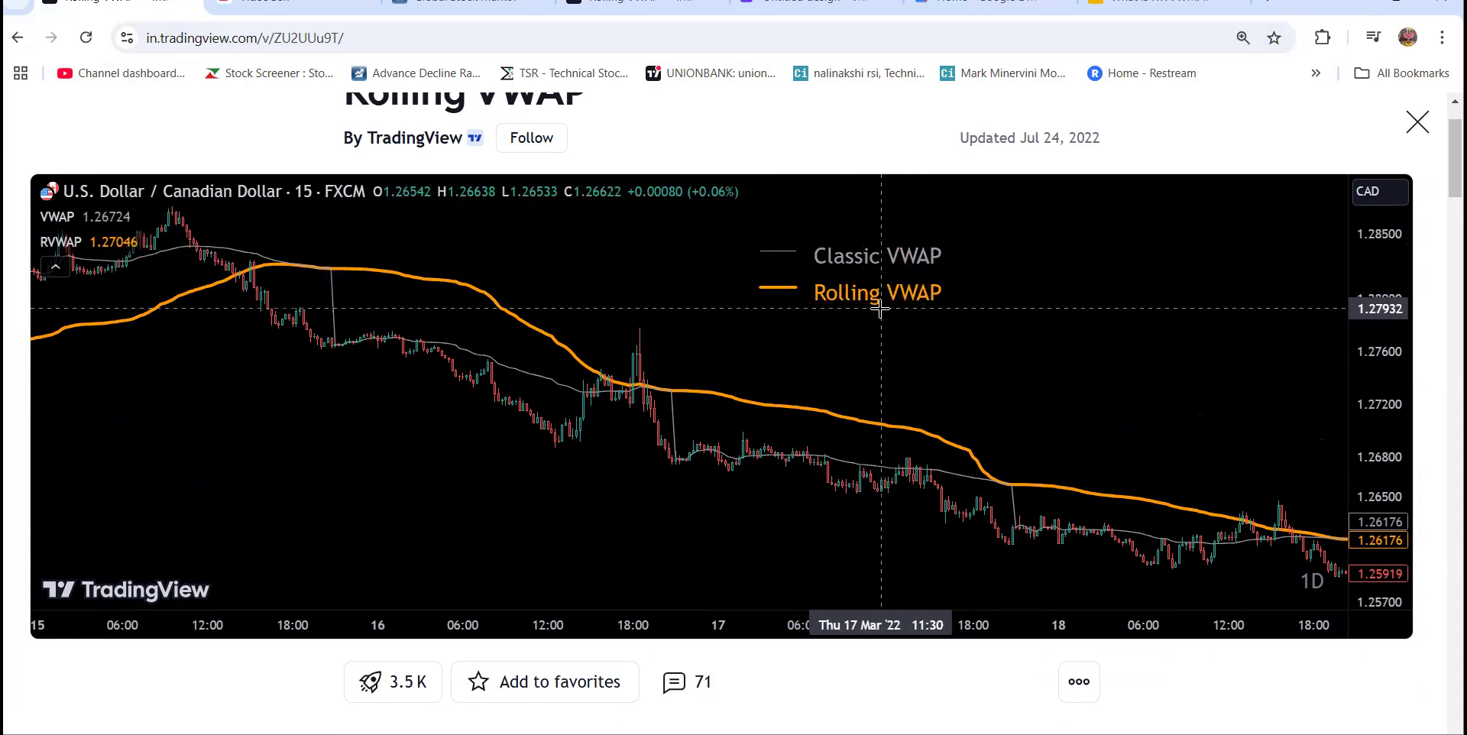
pyautogui.scroll(-3, 881, 309)
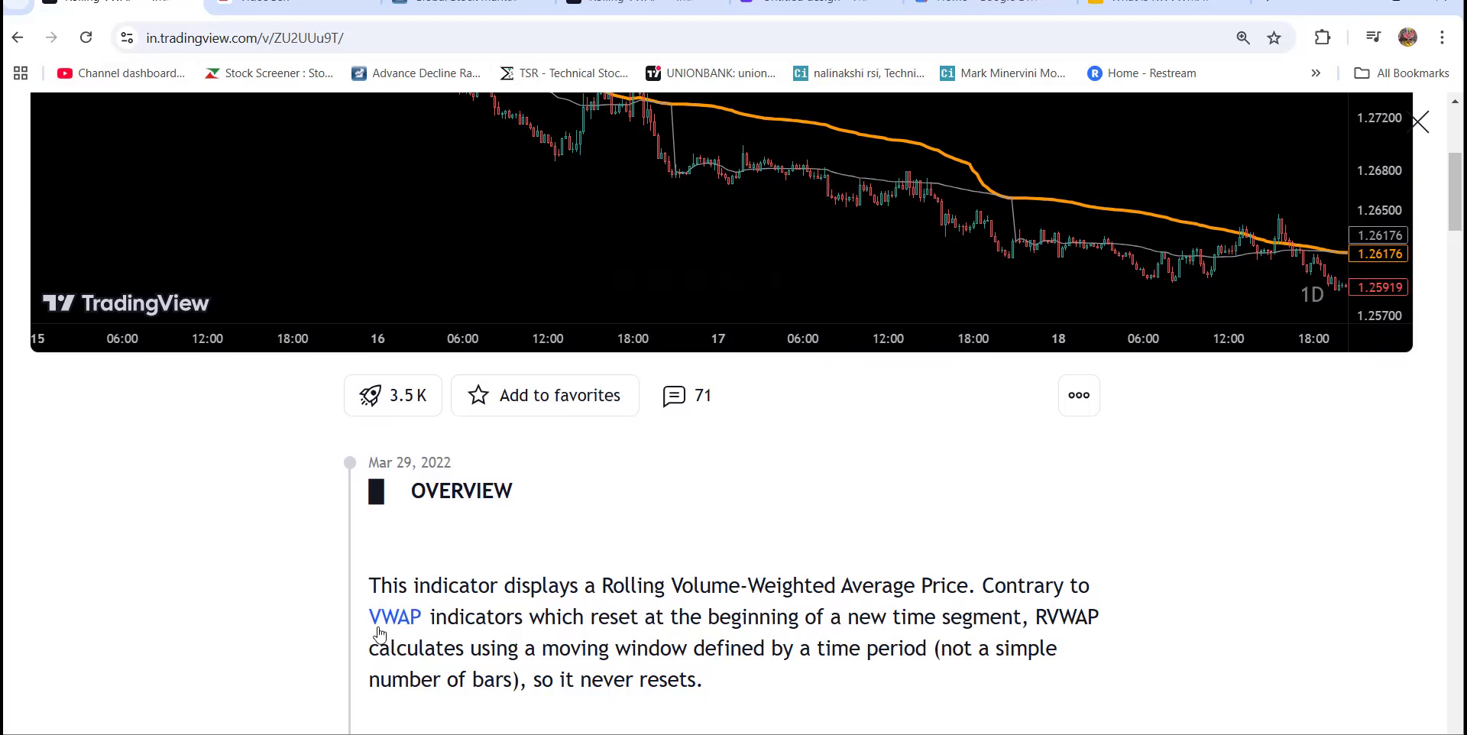
pyautogui.scroll(4, 380, 635)
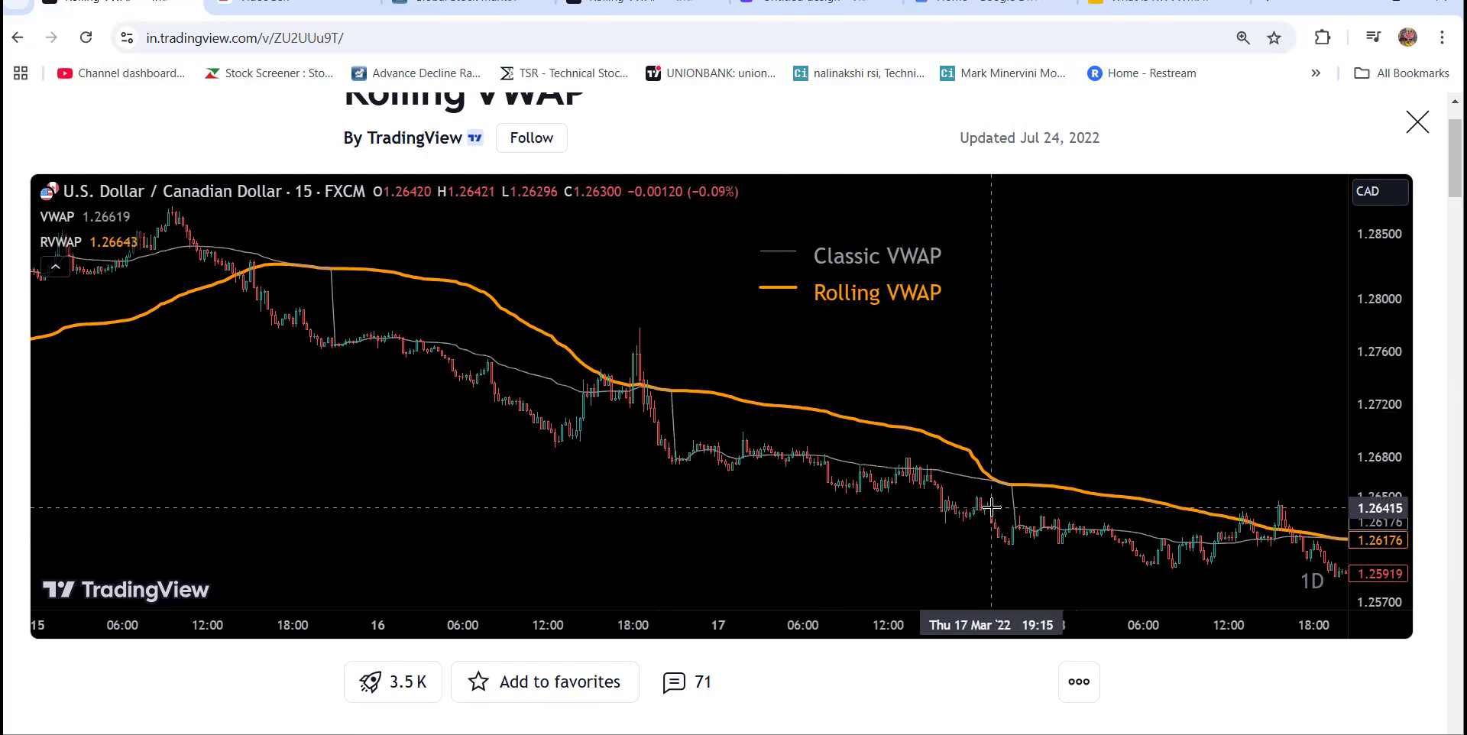
pyautogui.scroll(-1, 655, 429)
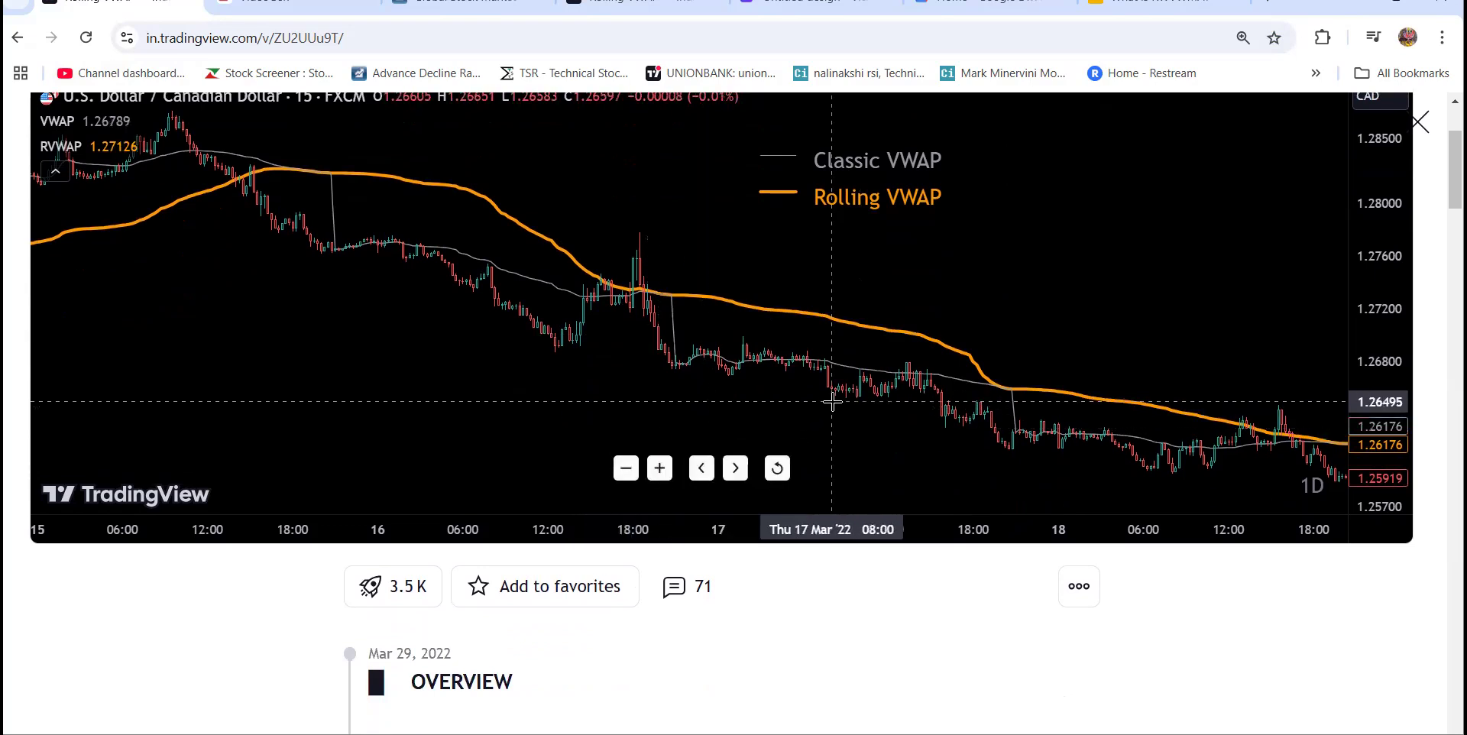
pyautogui.scroll(2, 833, 390)
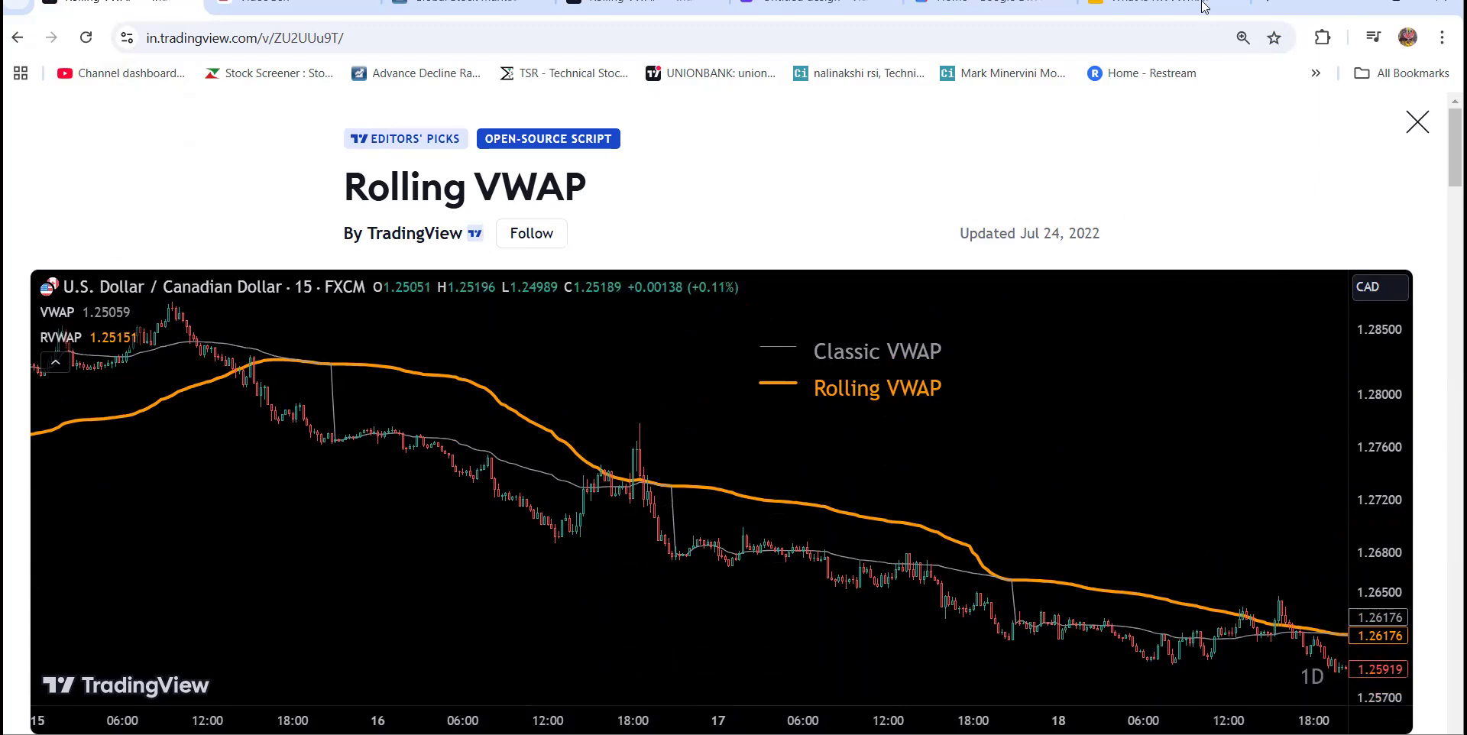
pyautogui.click(1419, 124)
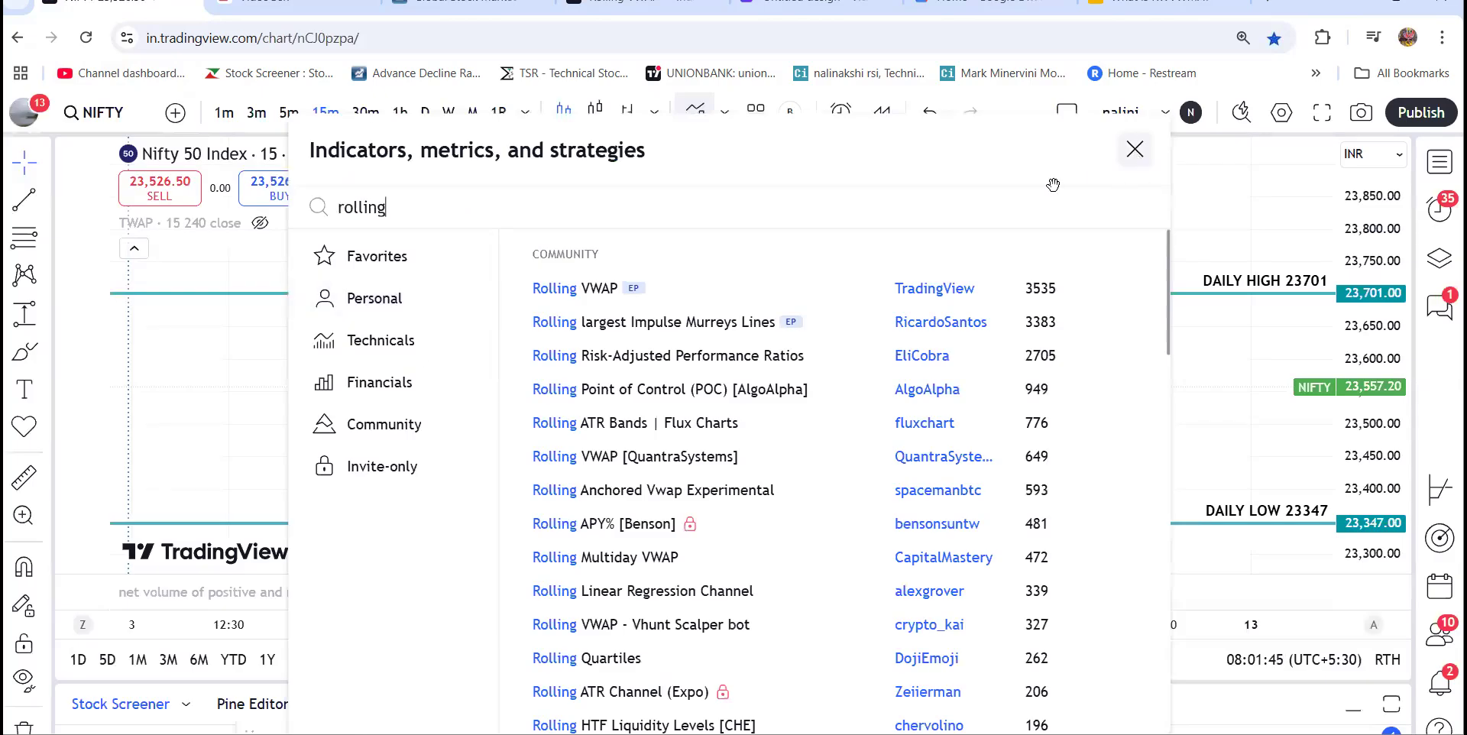
# - Add Rolling VWAP to the Nifty 50 chart and unhide the existing TWAP indicator
pyautogui.click(599, 289)
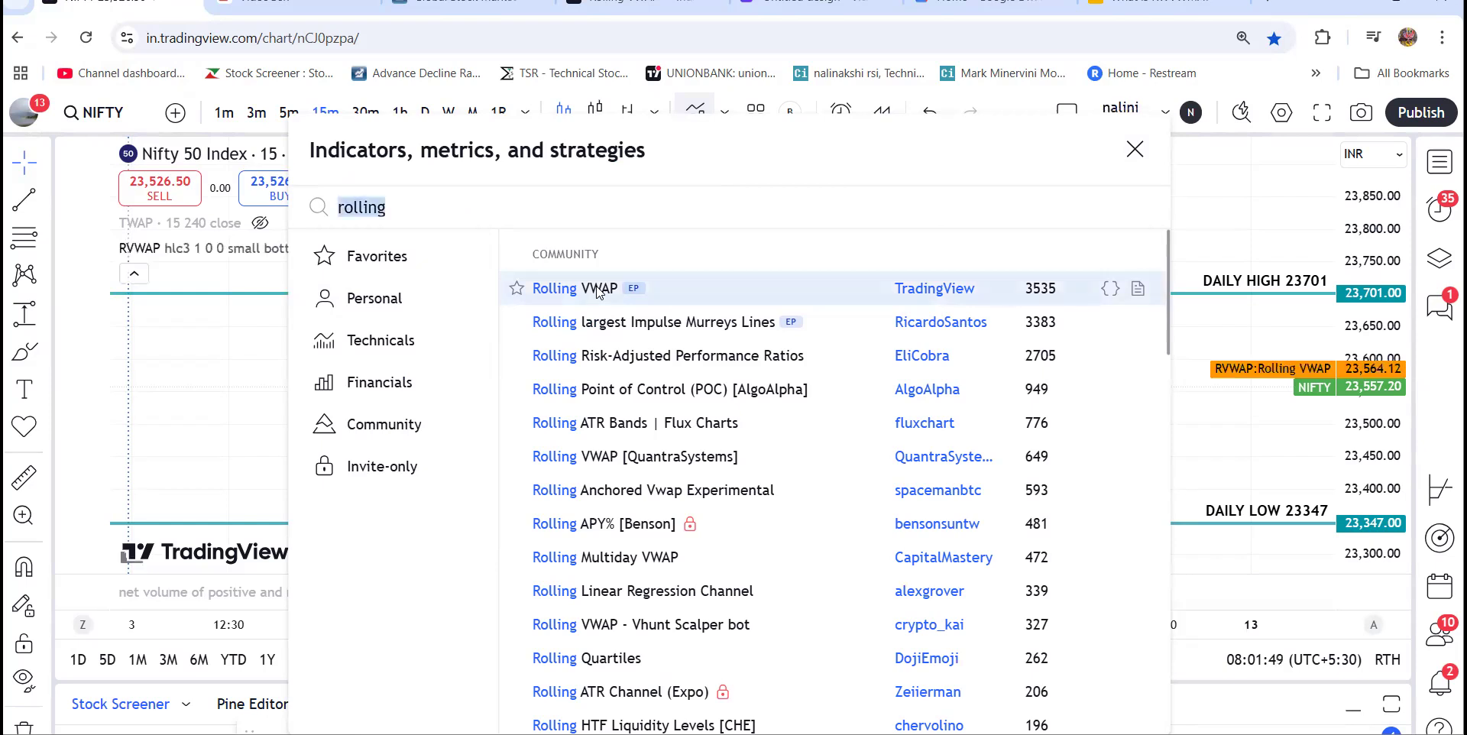
pyautogui.click(1135, 149)
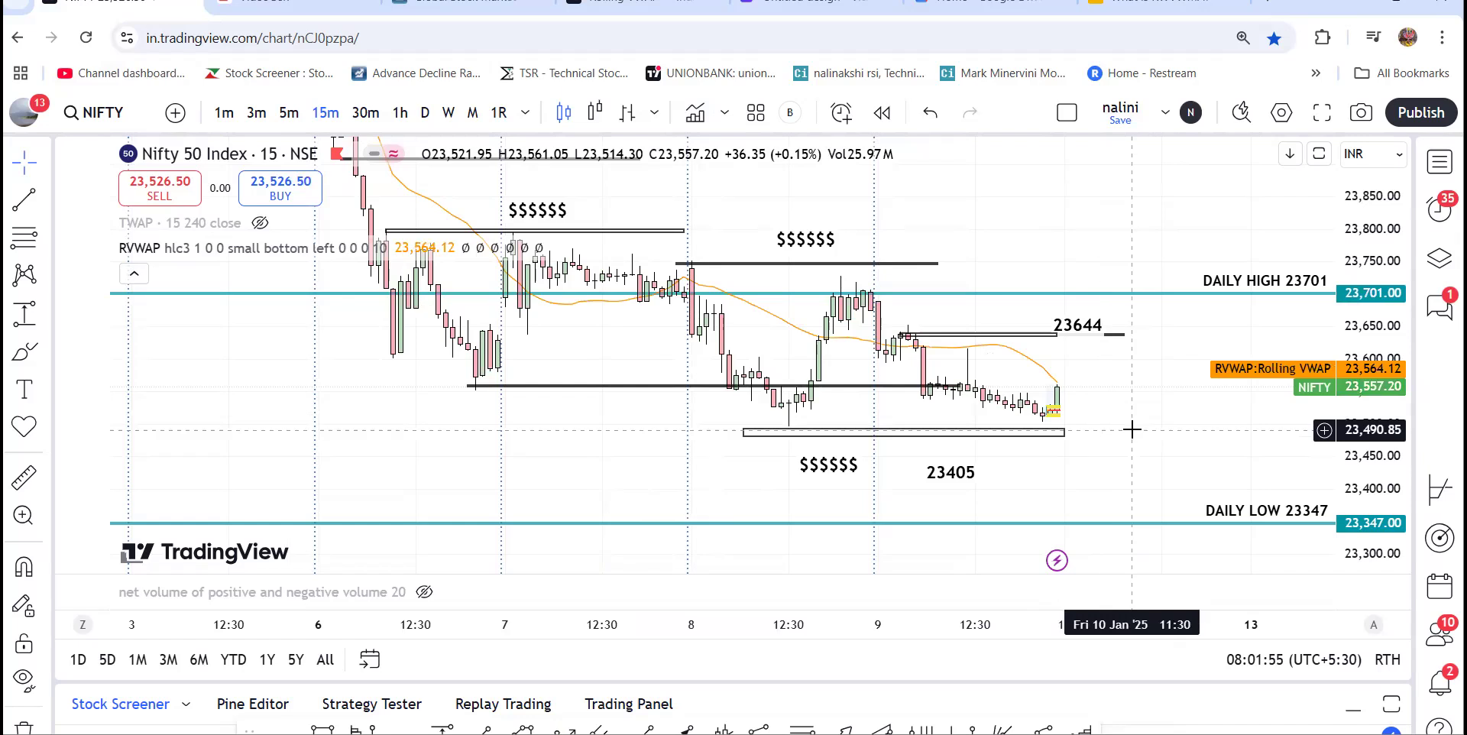
pyautogui.scroll(2, 1132, 431)
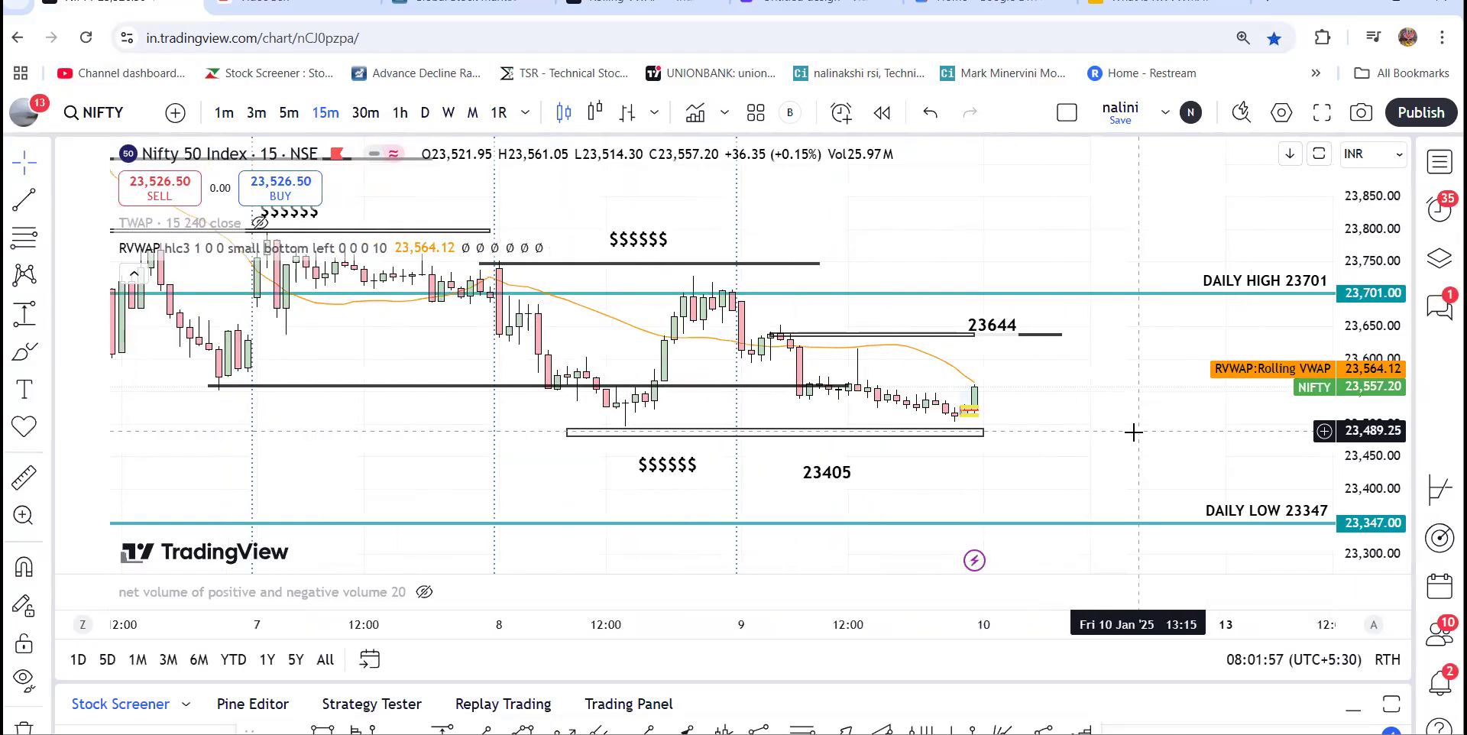
pyautogui.scroll(-2, 1130, 440)
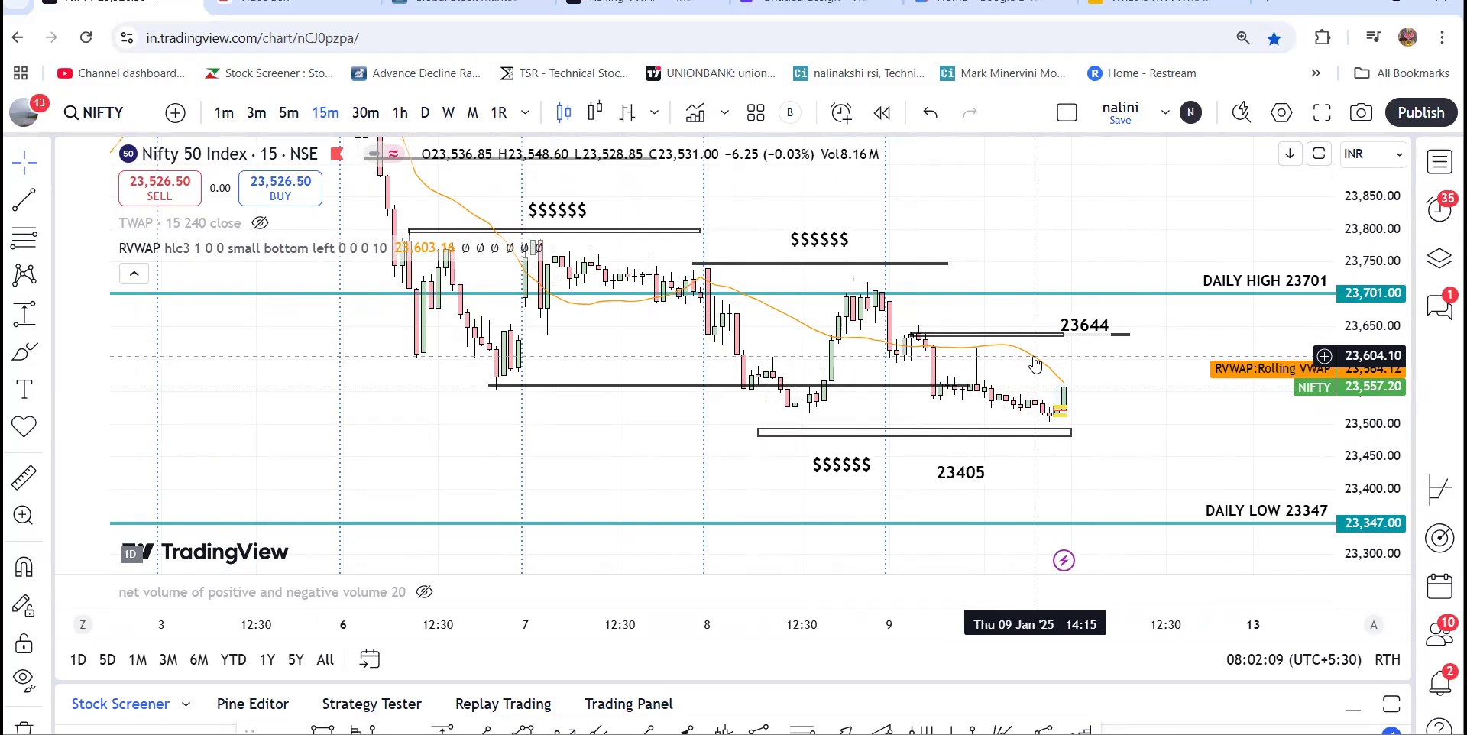
pyautogui.click(260, 222)
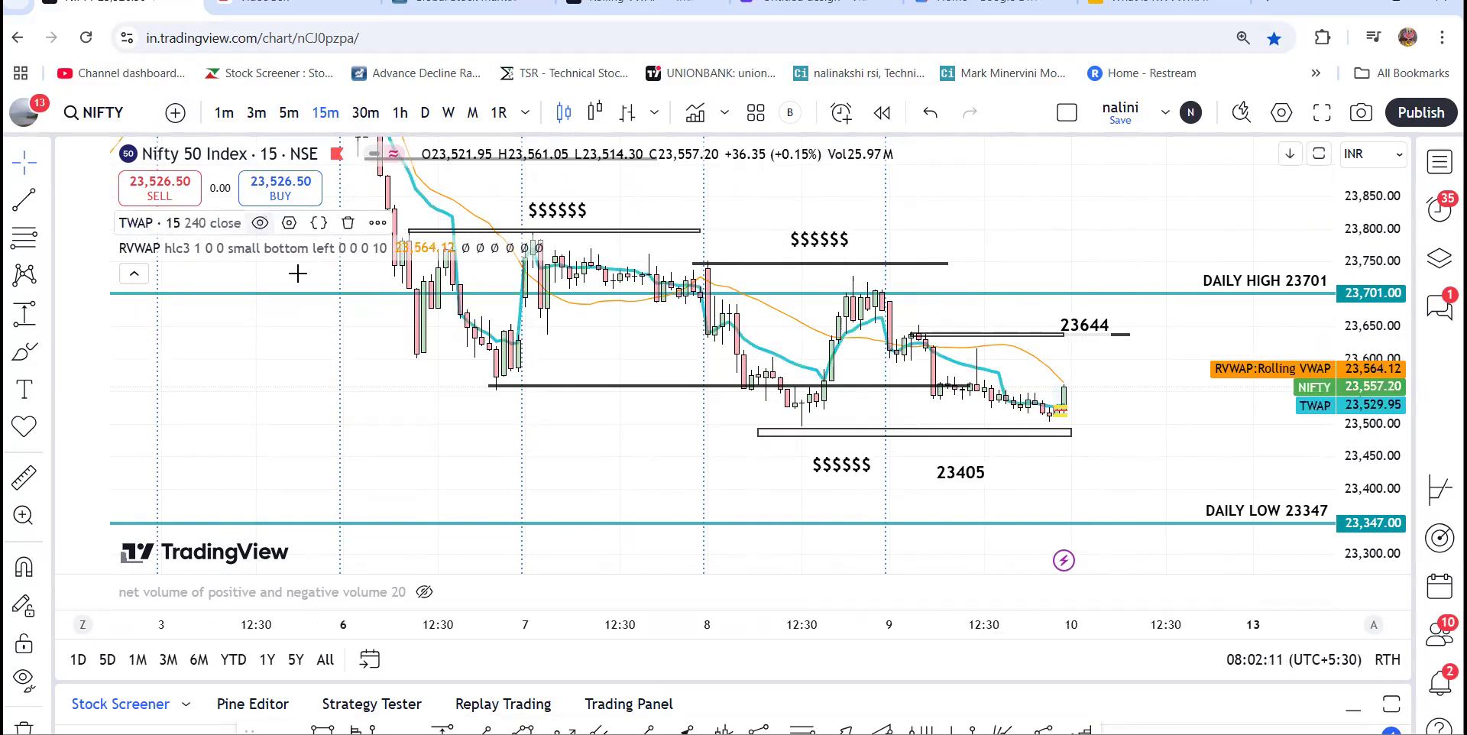
pyautogui.scroll(1, 372, 373)
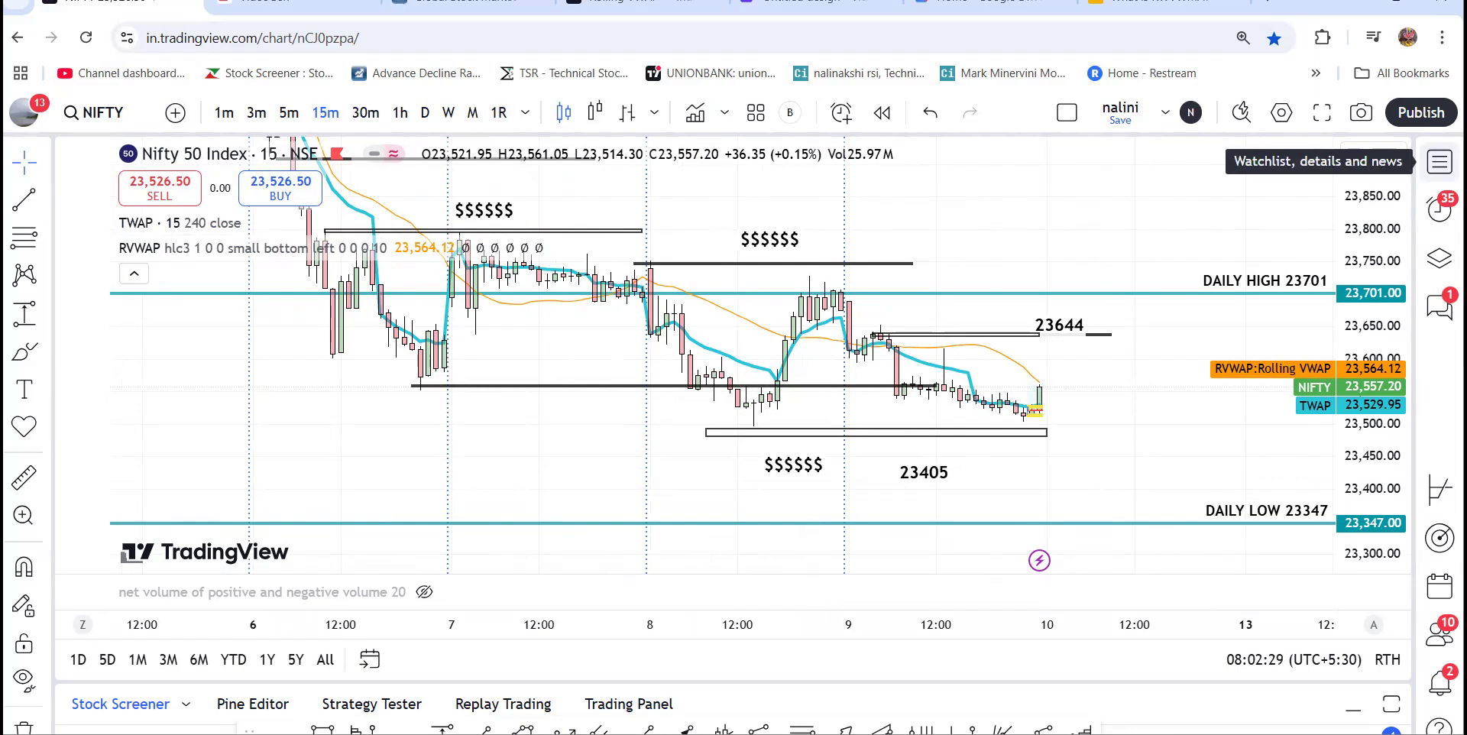
# - Browse the watchlist, then search symbols for NAVINFLOURINE under the Indices filter
pyautogui.click(1440, 161)
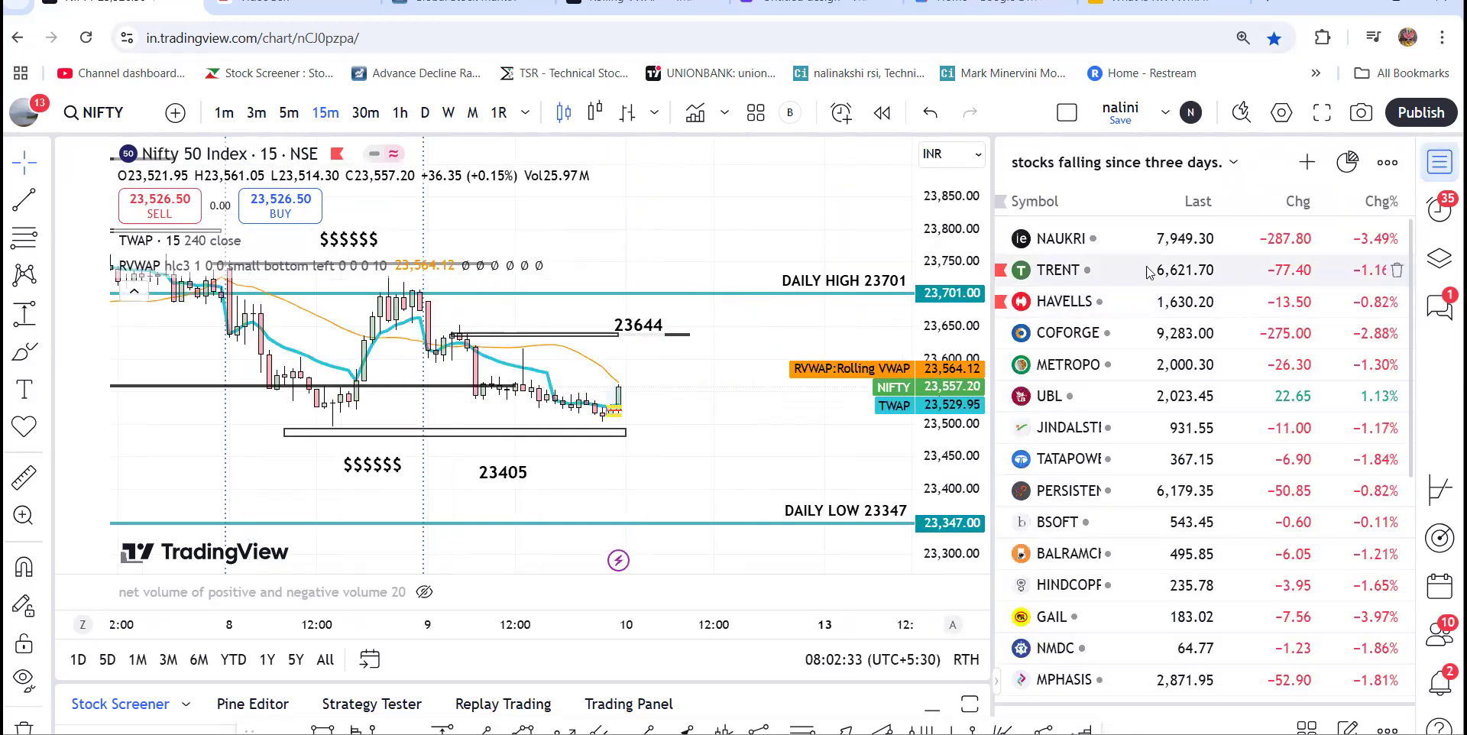
pyautogui.scroll(-3, 1168, 299)
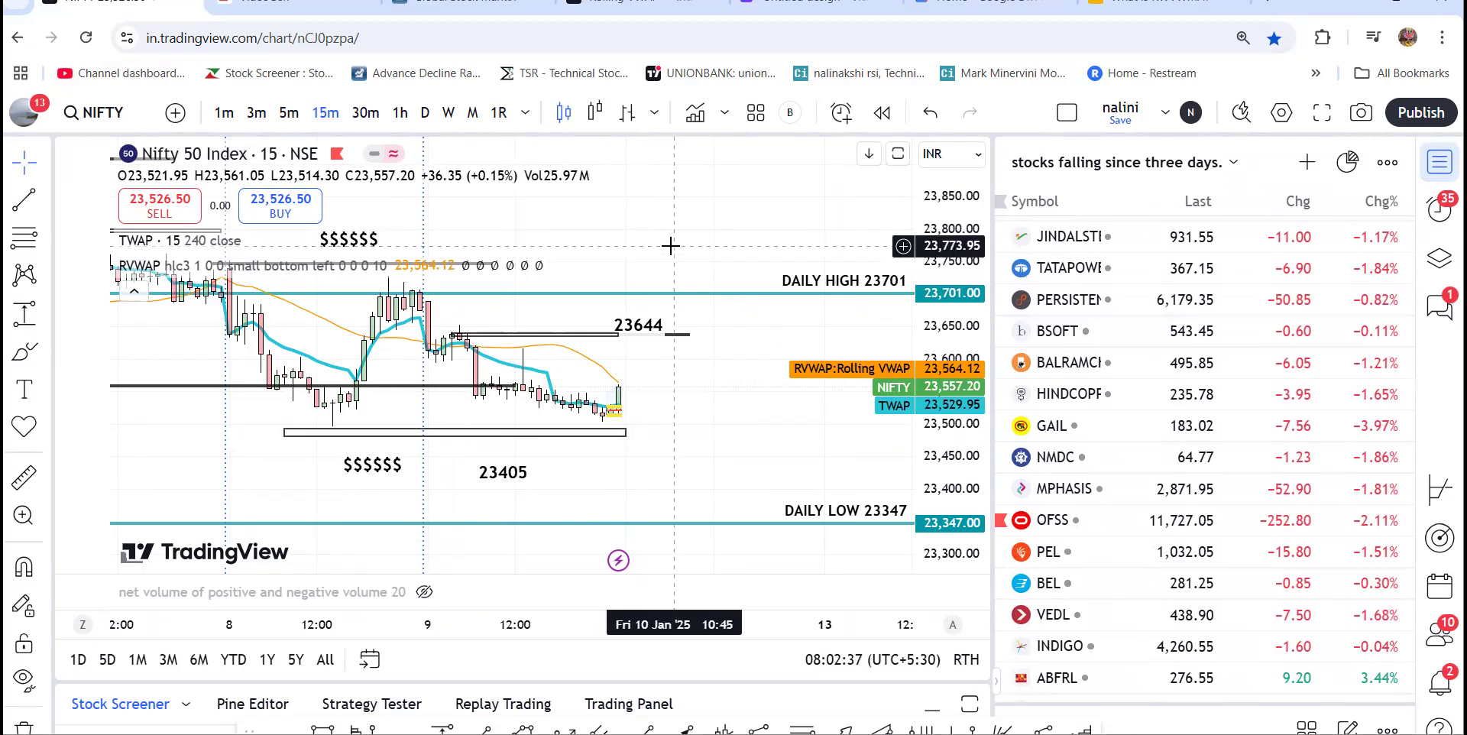
pyautogui.scroll(-2, 1108, 397)
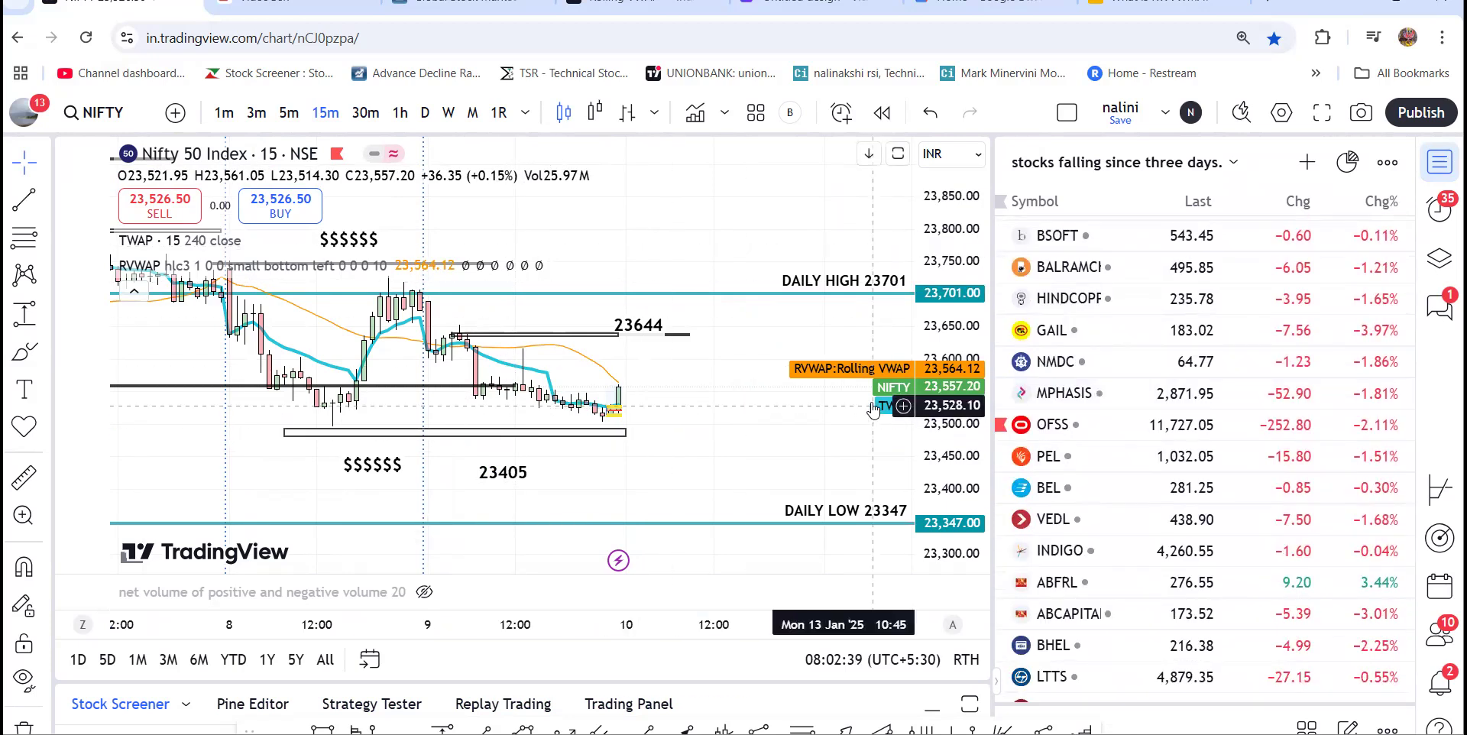
pyautogui.click(153, 157)
pyautogui.write('NAVINFLOURINE')
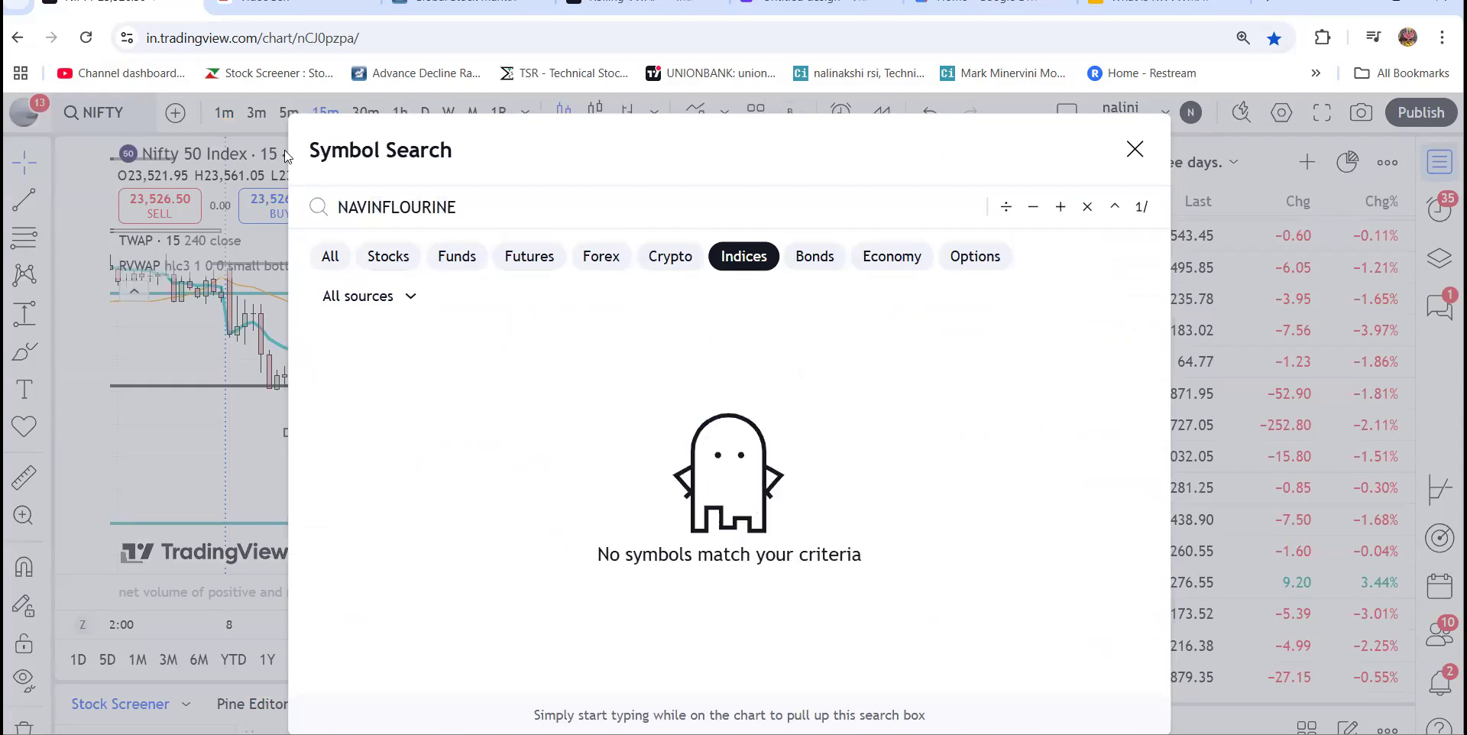
# - Filter by Stocks, split the term after NAVIN, and load Navin Fluorine (NAVINFLUOR) on NSE
pyautogui.click(386, 264)
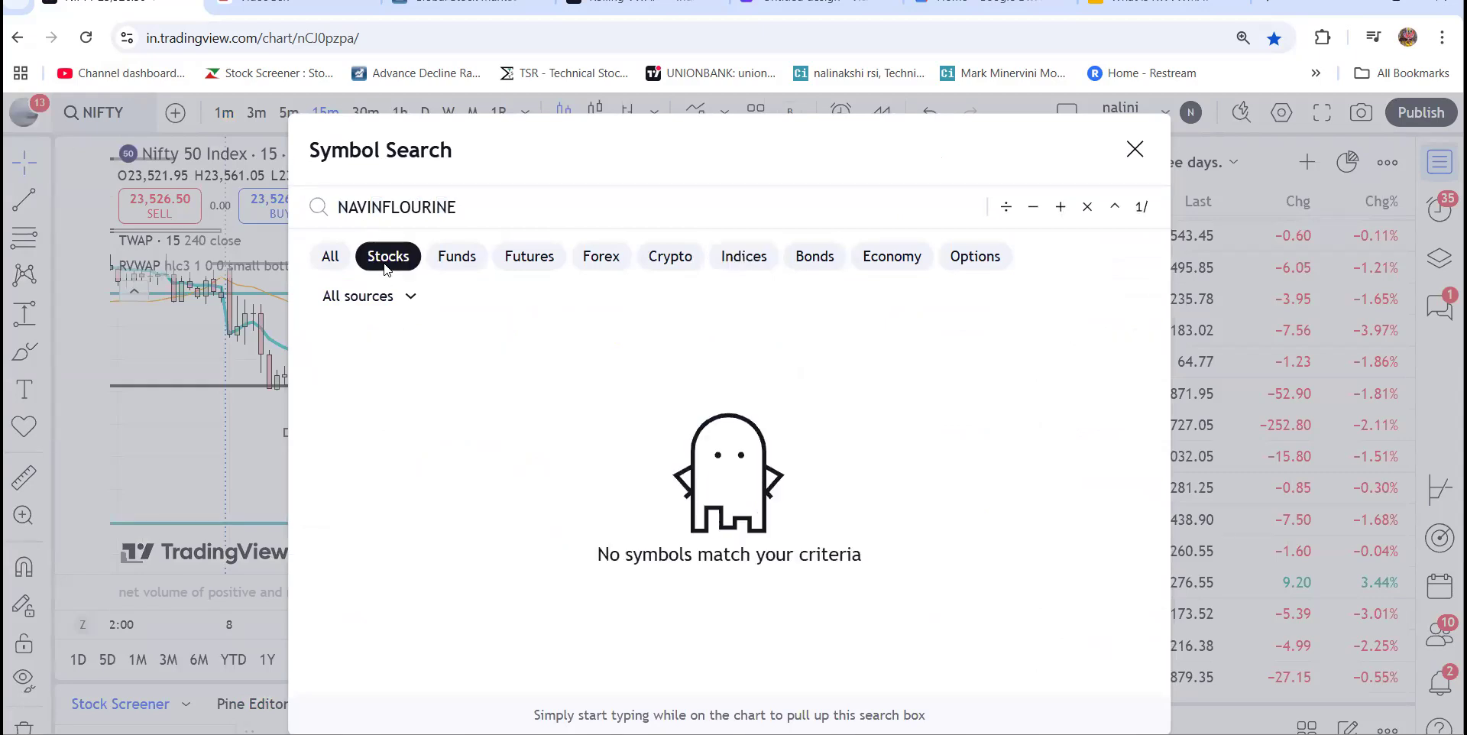
pyautogui.click(387, 206)
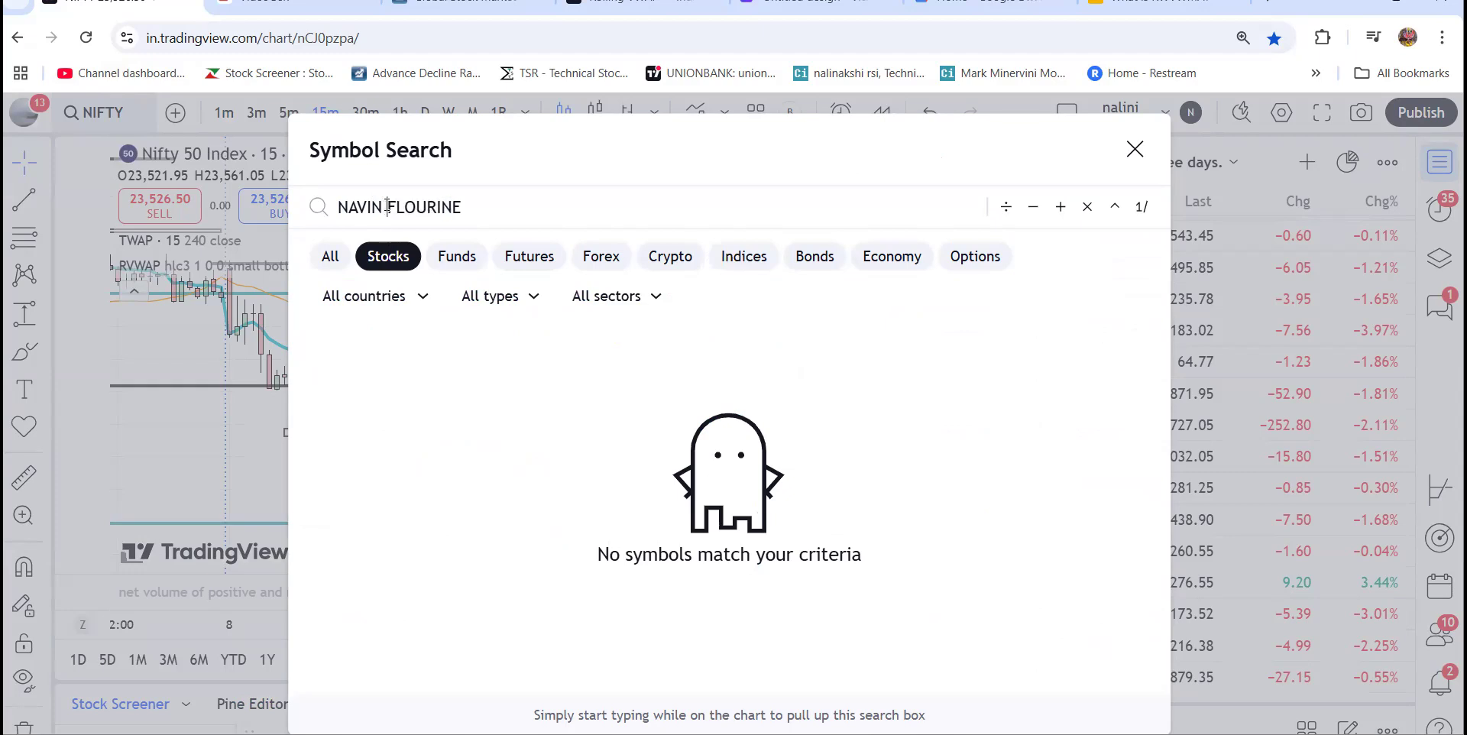
pyautogui.press('Return')
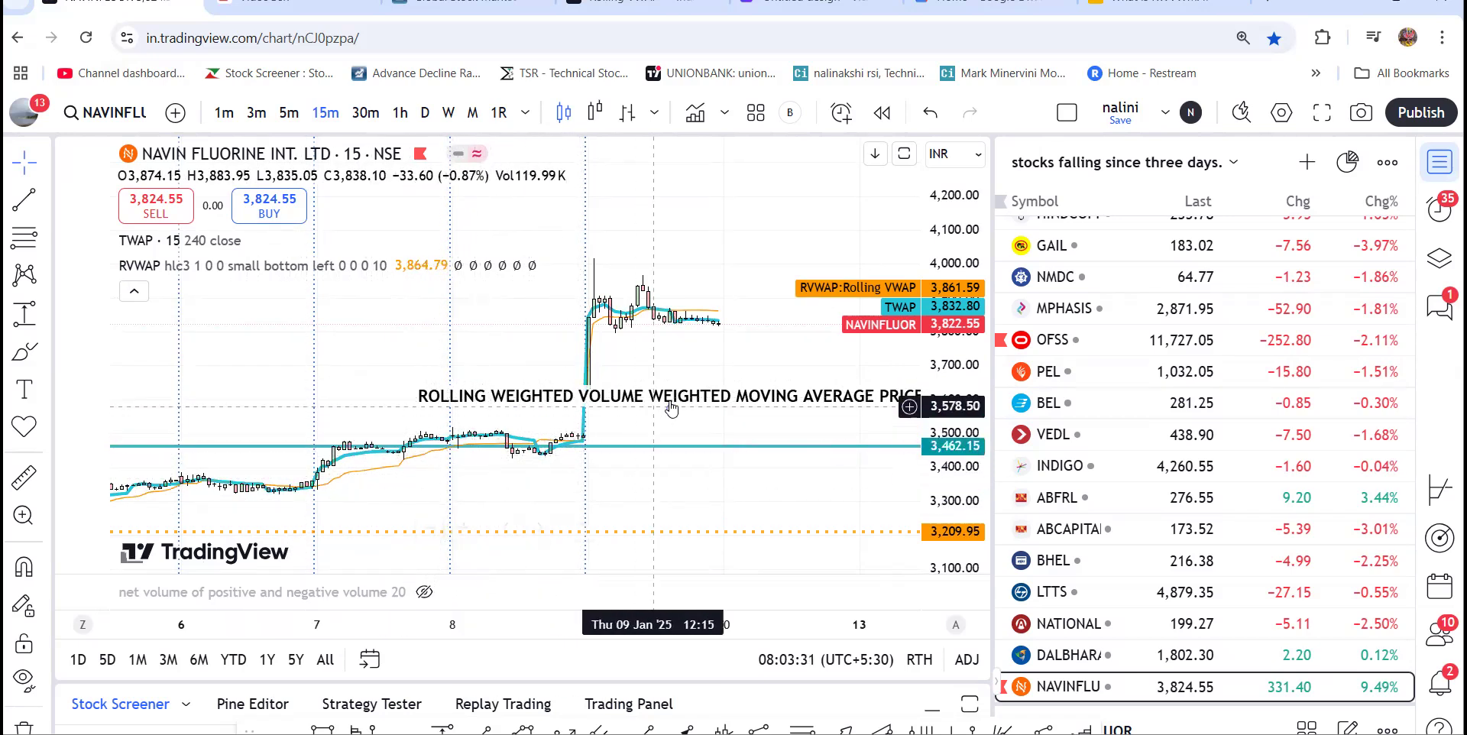
# - Move the long moving-average text label left and up, level with the spike near 3,920
pyautogui.moveTo(676, 394)
pyautogui.mouseDown()
pyautogui.moveTo(482, 428)
pyautogui.moveTo(378, 372)
pyautogui.mouseUp()
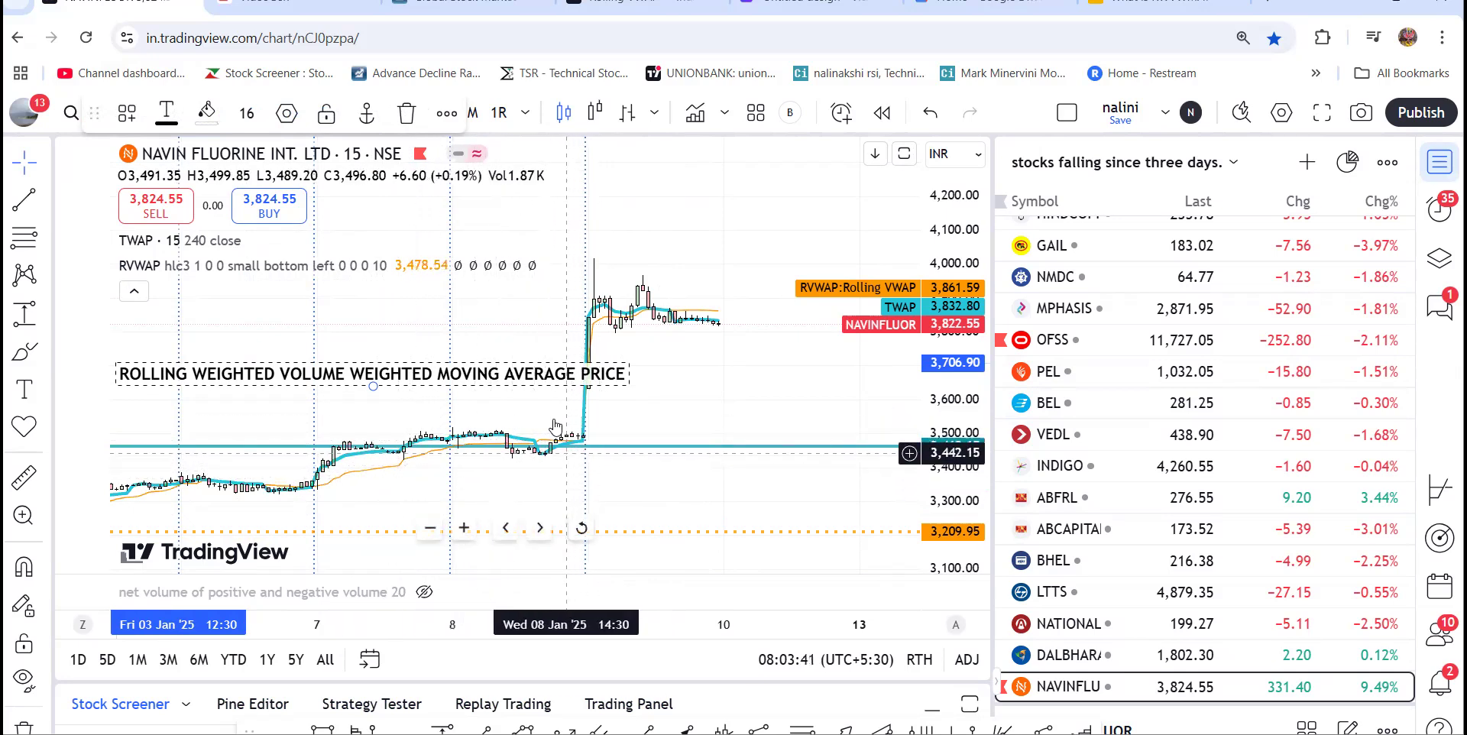
pyautogui.moveTo(530, 374)
pyautogui.mouseDown()
pyautogui.moveTo(518, 319)
pyautogui.moveTo(470, 303)
pyautogui.mouseUp()
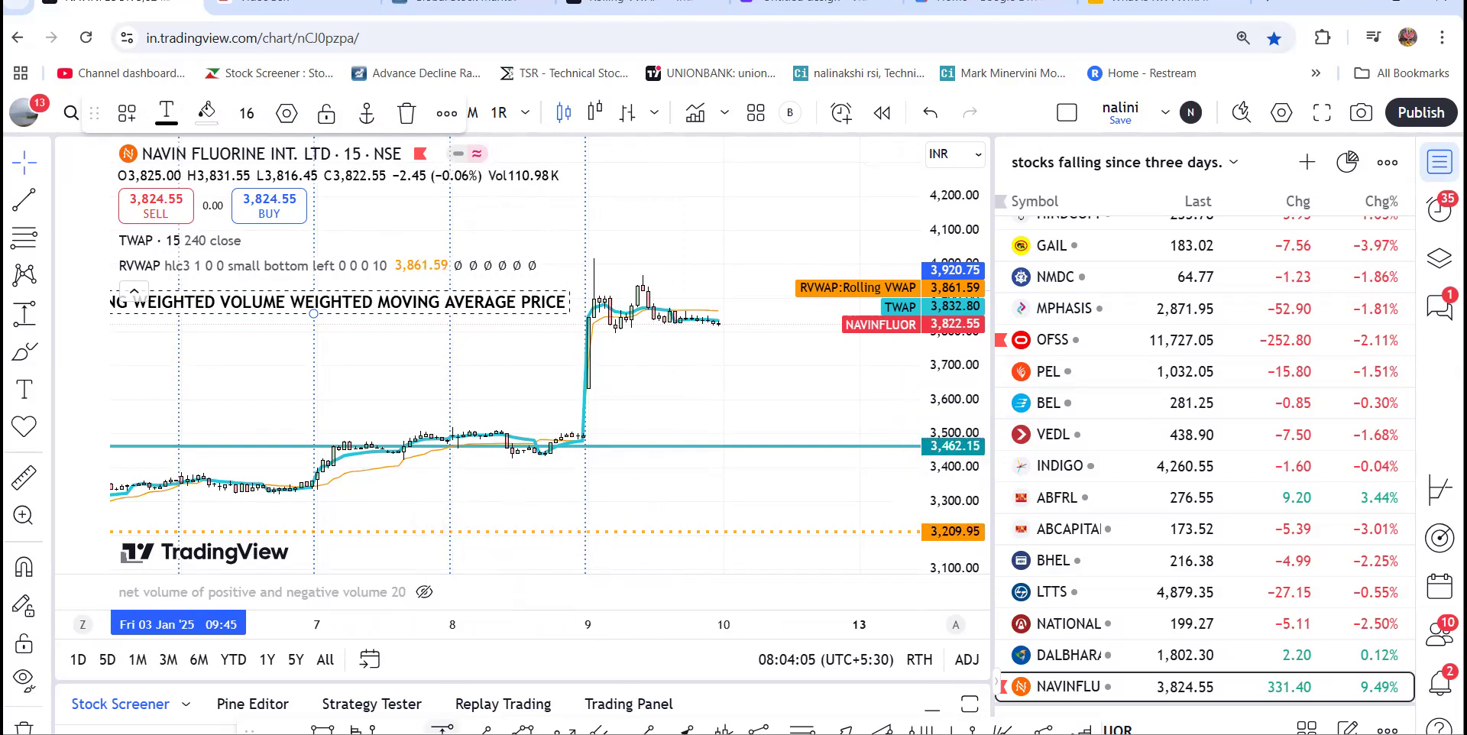
# - Measure the breakout rally with Price Range, extend it to 533.00 (15.31%), and lower the text label
pyautogui.keyDown('shift'); pyautogui.click(583, 440); pyautogui.keyUp('shift')
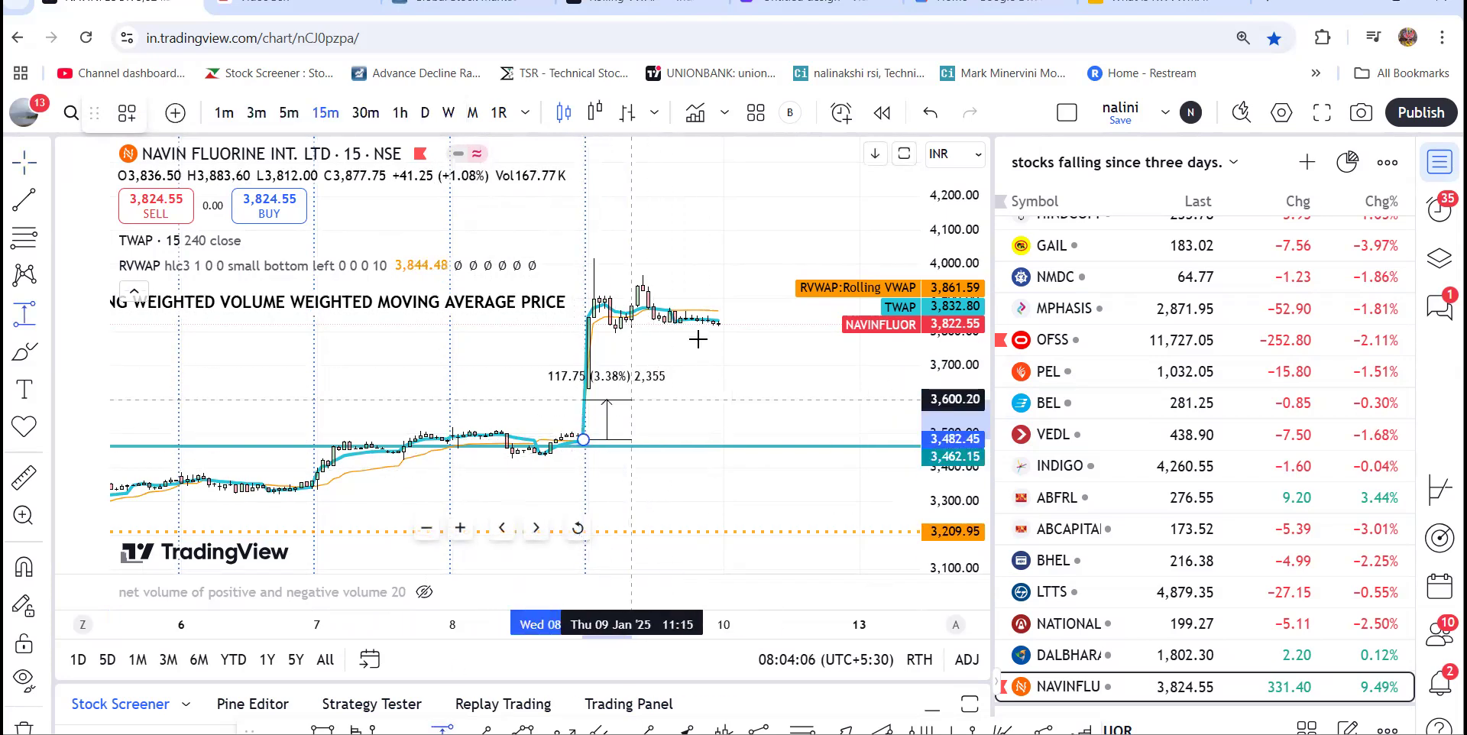
pyautogui.click(736, 273)
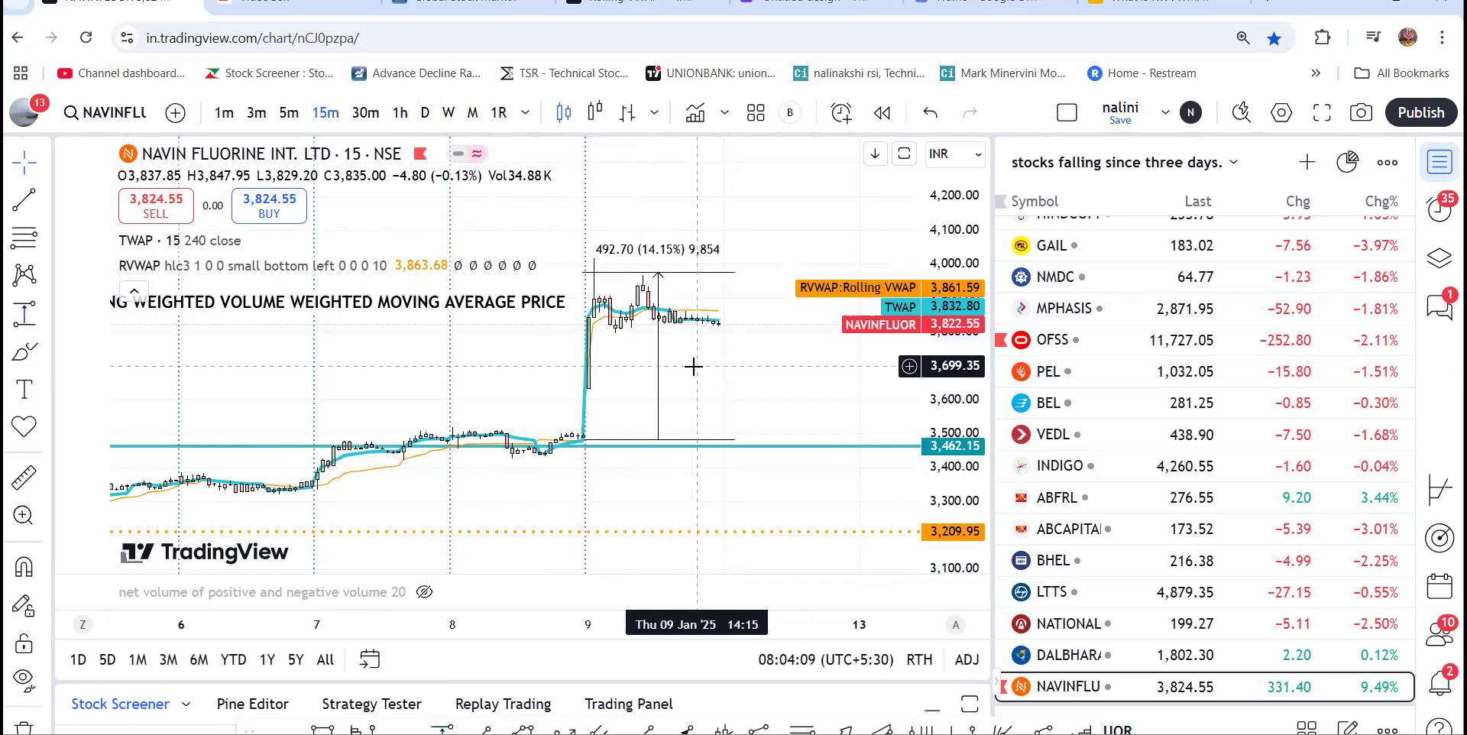
pyautogui.scroll(-1, 692, 363)
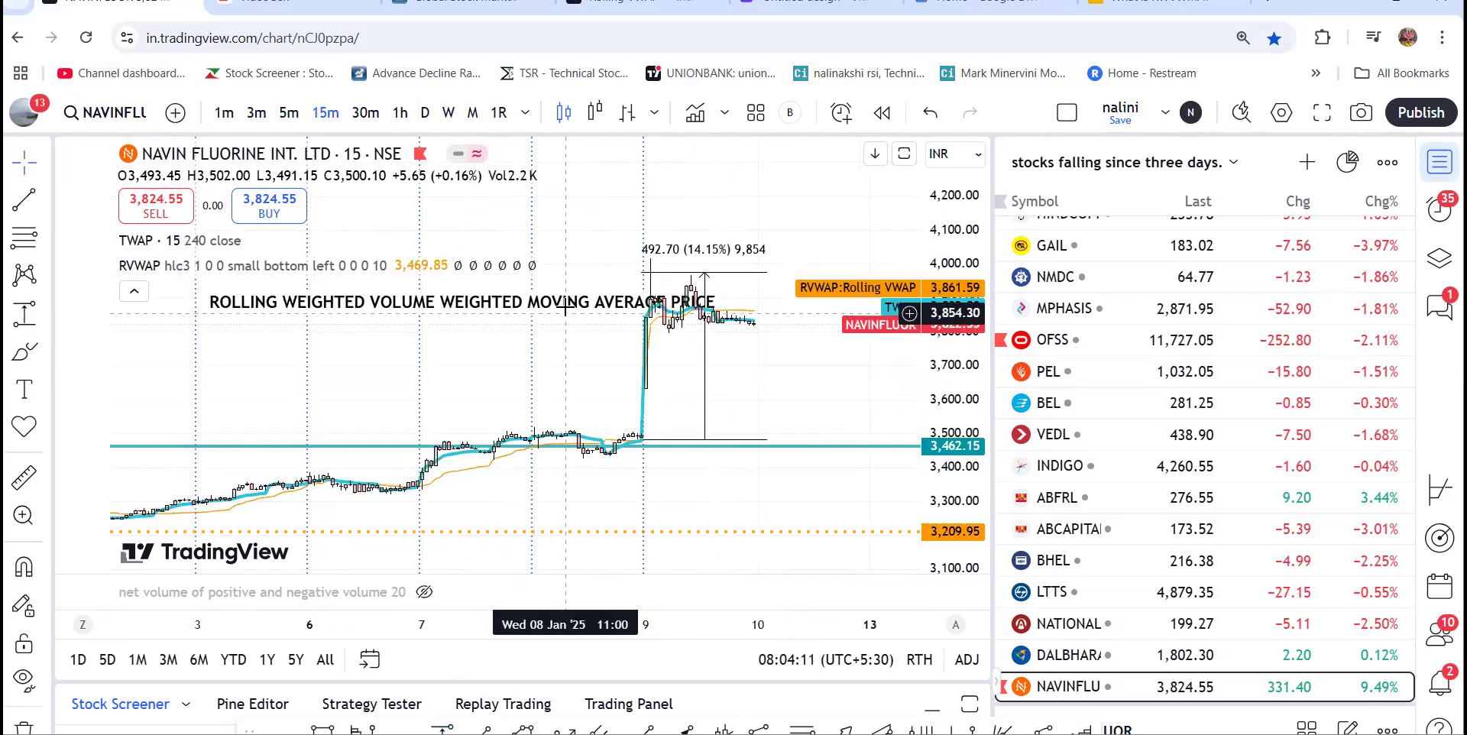
pyautogui.moveTo(566, 306)
pyautogui.mouseDown()
pyautogui.moveTo(562, 345)
pyautogui.moveTo(512, 362)
pyautogui.mouseUp()
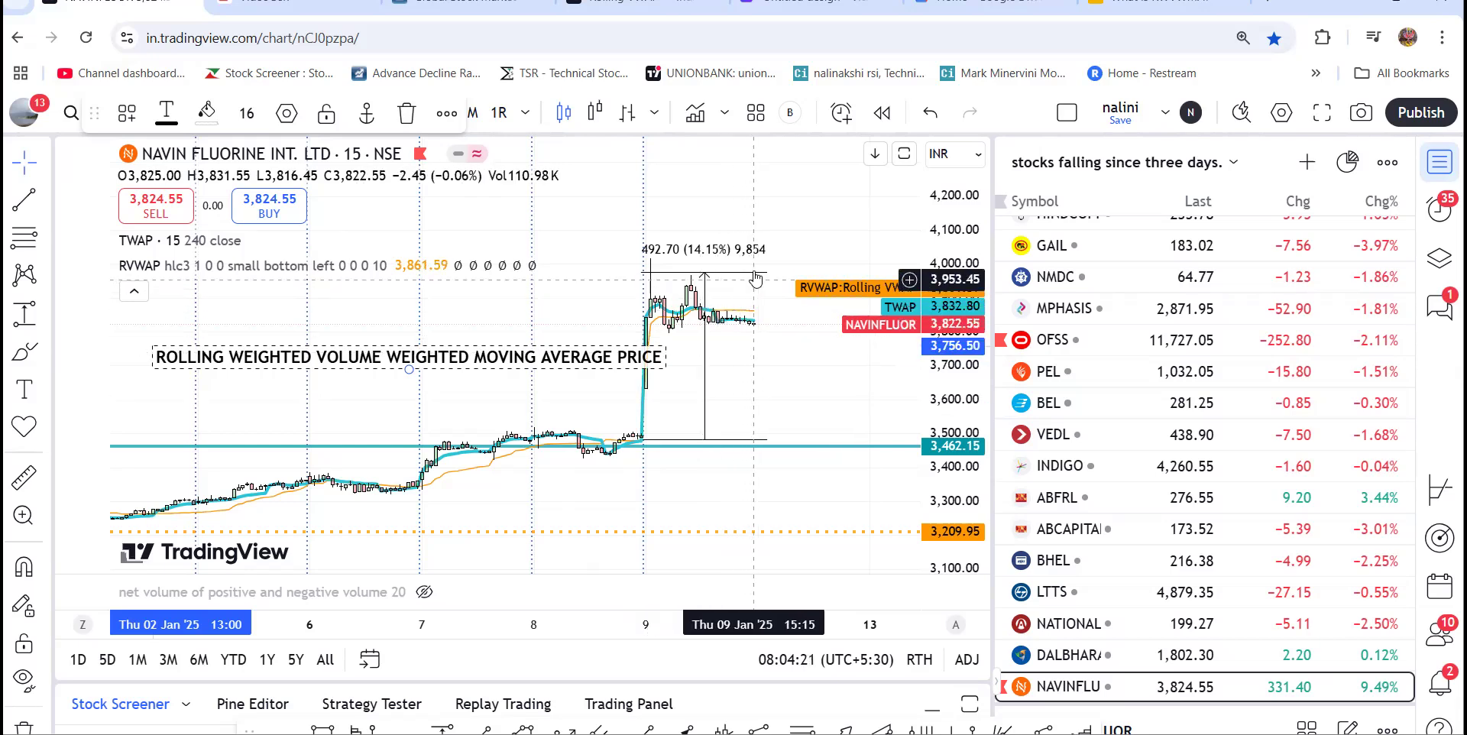
pyautogui.moveTo(761, 273); pyautogui.dragTo(762, 258)
pyautogui.click(726, 372)
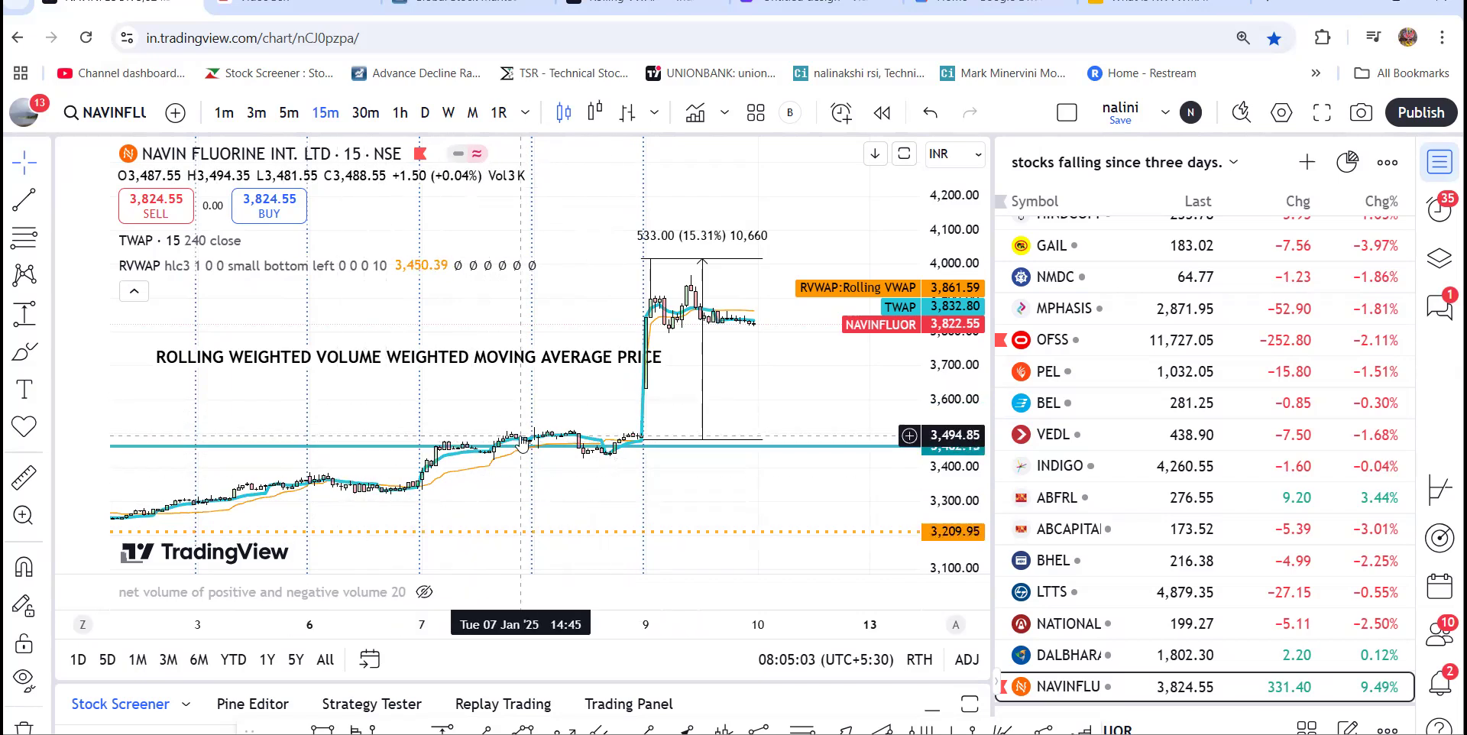
# - Switch Navin Fluorine to daily candles and compress the price scale
pyautogui.click(425, 113)
pyautogui.scroll(5, 535, 382)
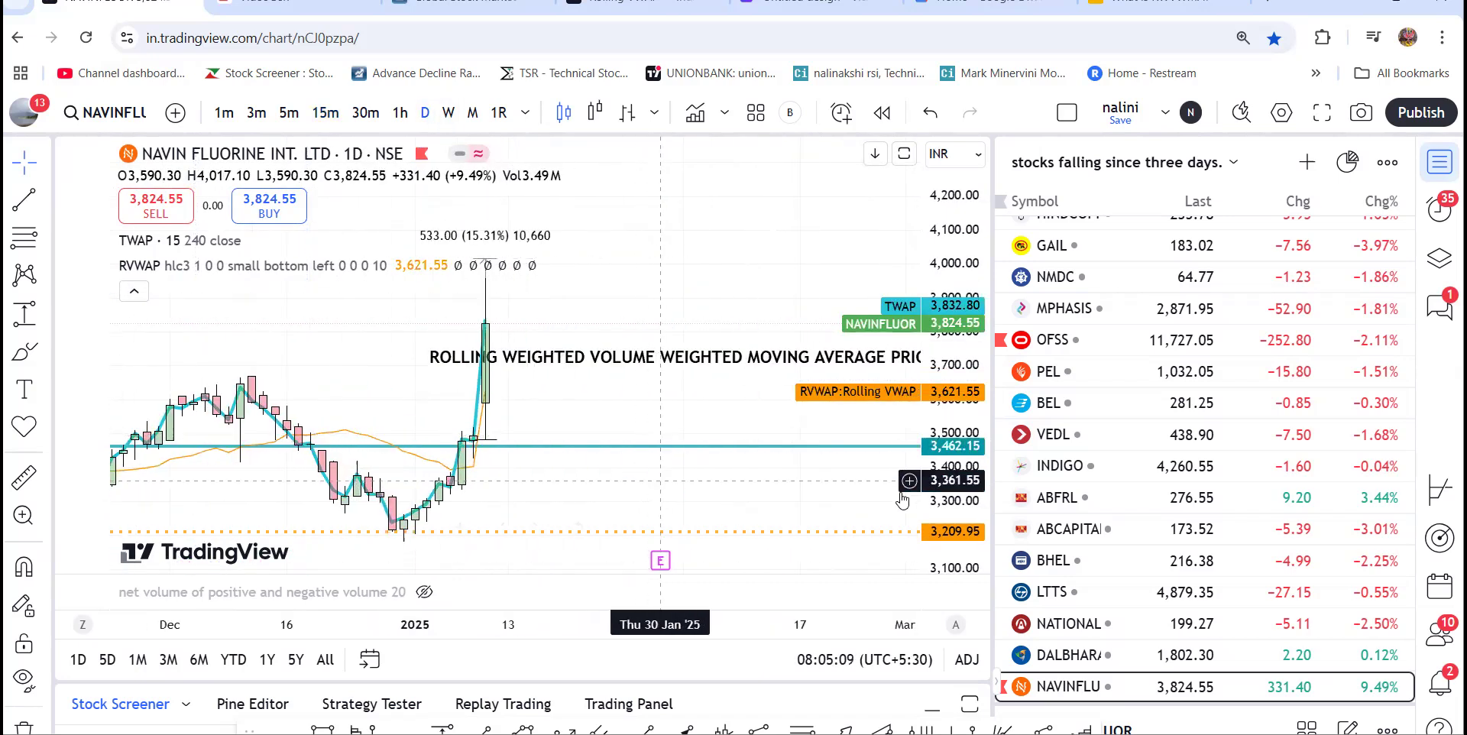
pyautogui.scroll(2, 945, 458)
pyautogui.moveTo(946, 459); pyautogui.dragTo(787, 491)
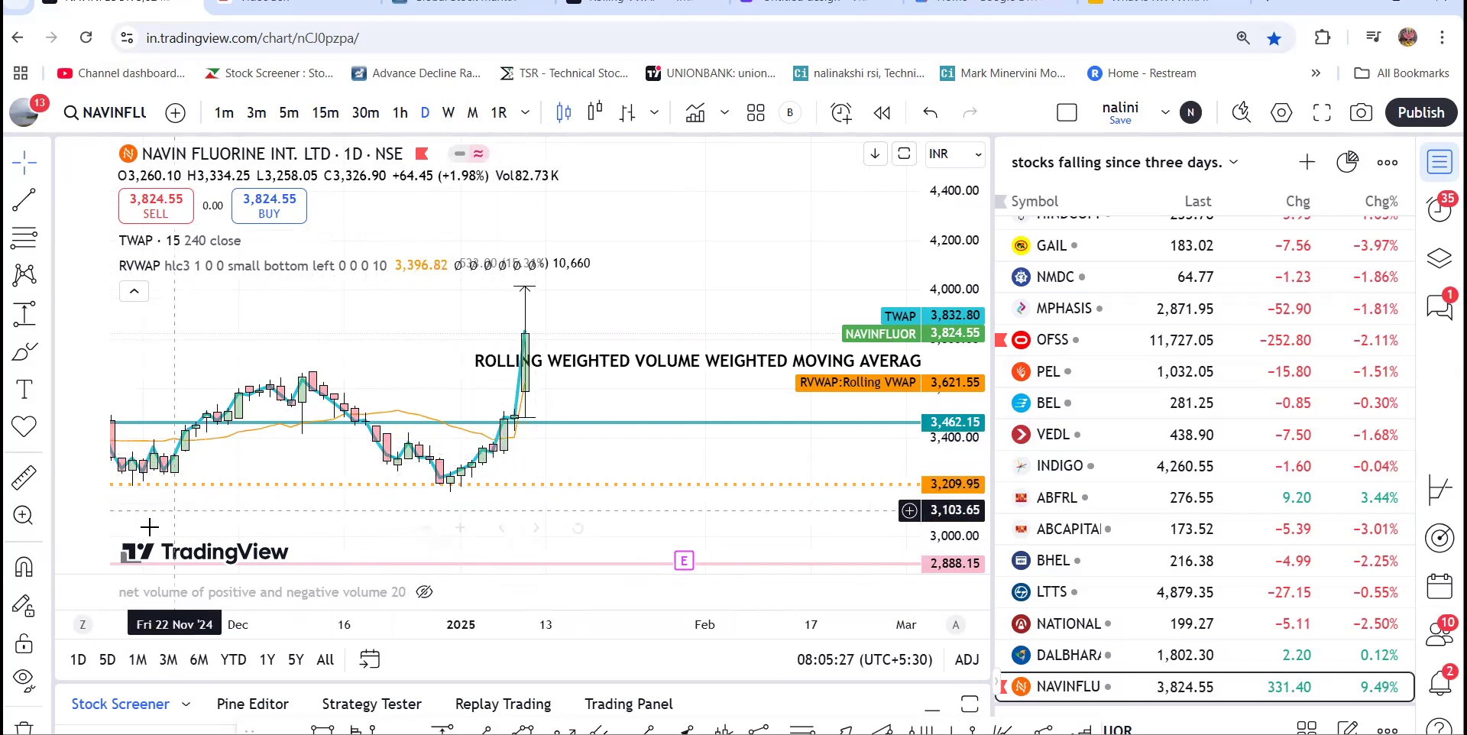
# - Zoom into the late-December to January rally candles and rescale prices so they fit
pyautogui.click(23, 514)
pyautogui.moveTo(388, 390); pyautogui.dragTo(532, 490)
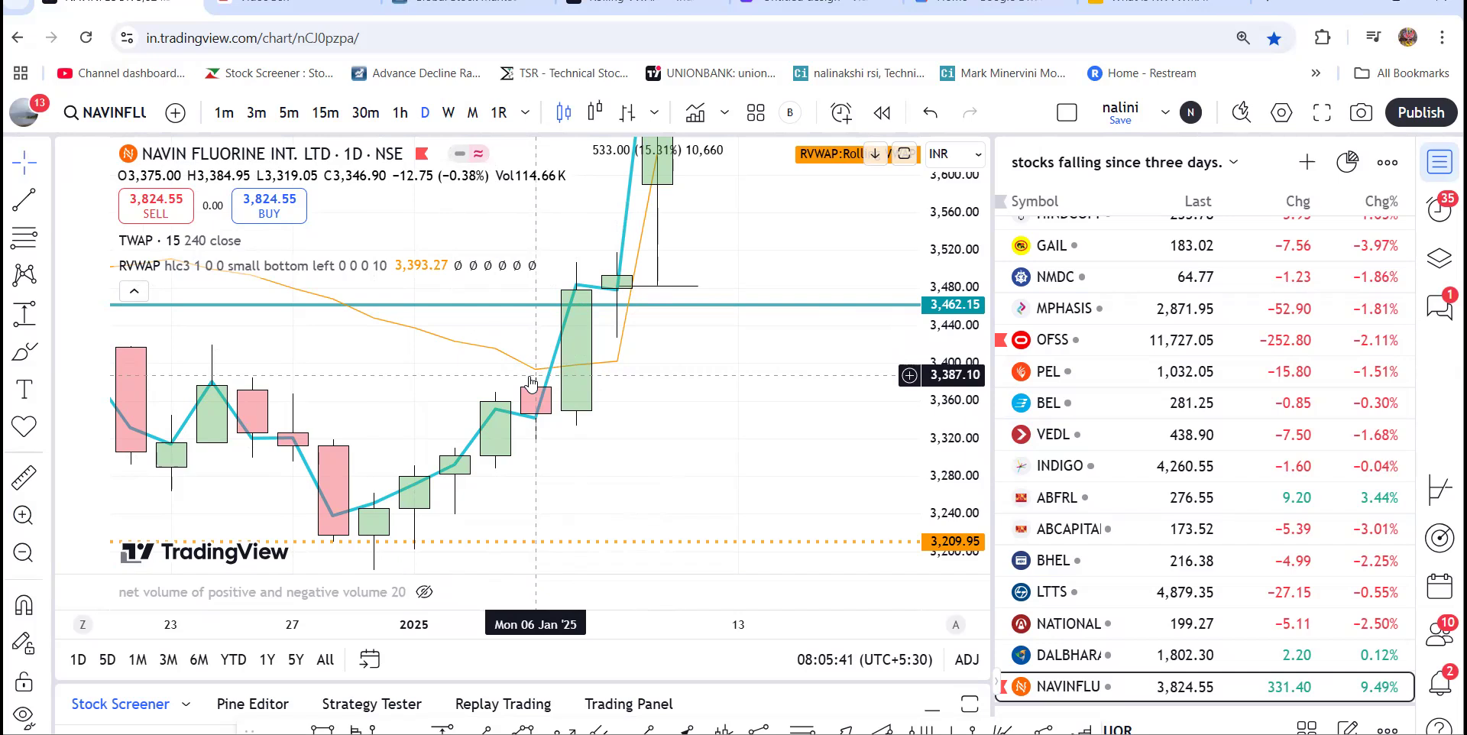
pyautogui.scroll(-2, 528, 379)
pyautogui.moveTo(929, 428); pyautogui.dragTo(931, 478)
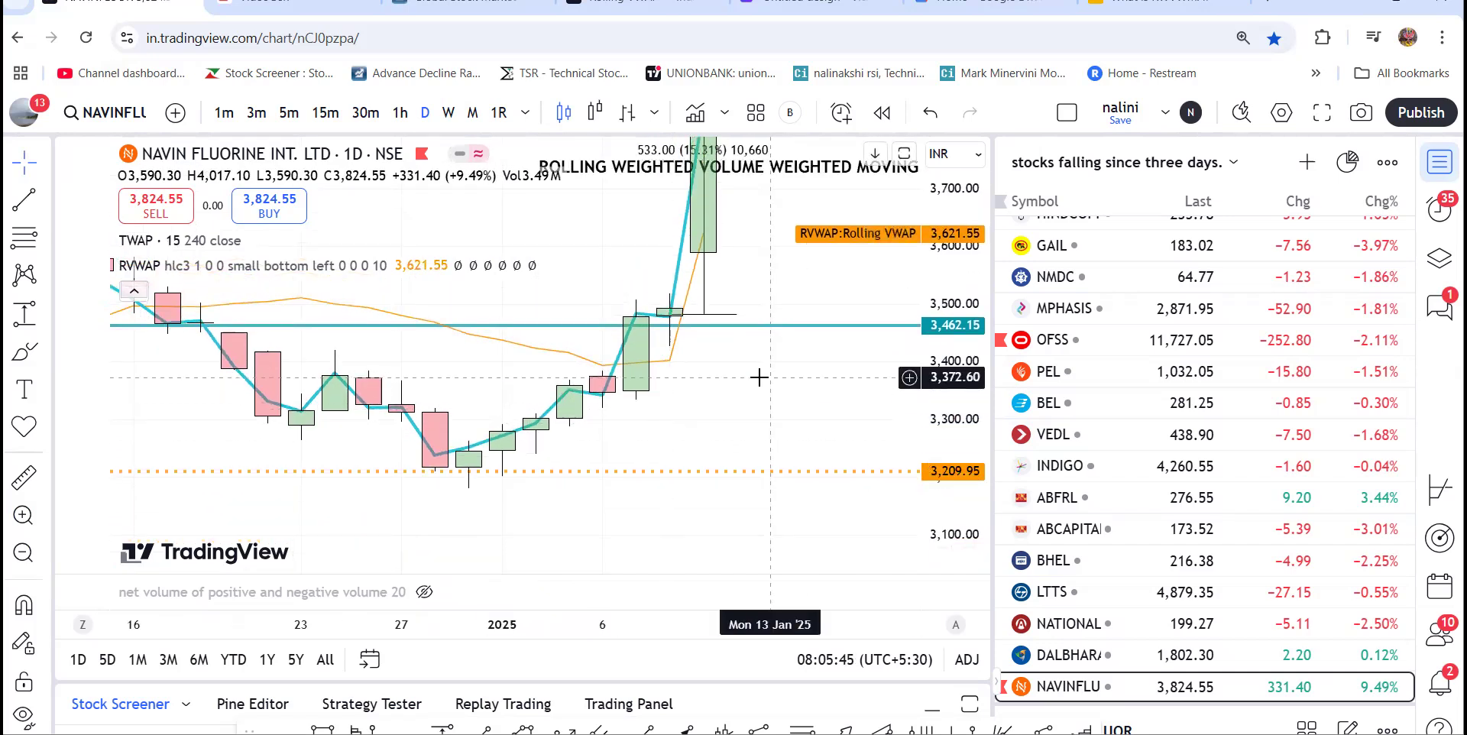
pyautogui.moveTo(772, 398); pyautogui.dragTo(754, 472)
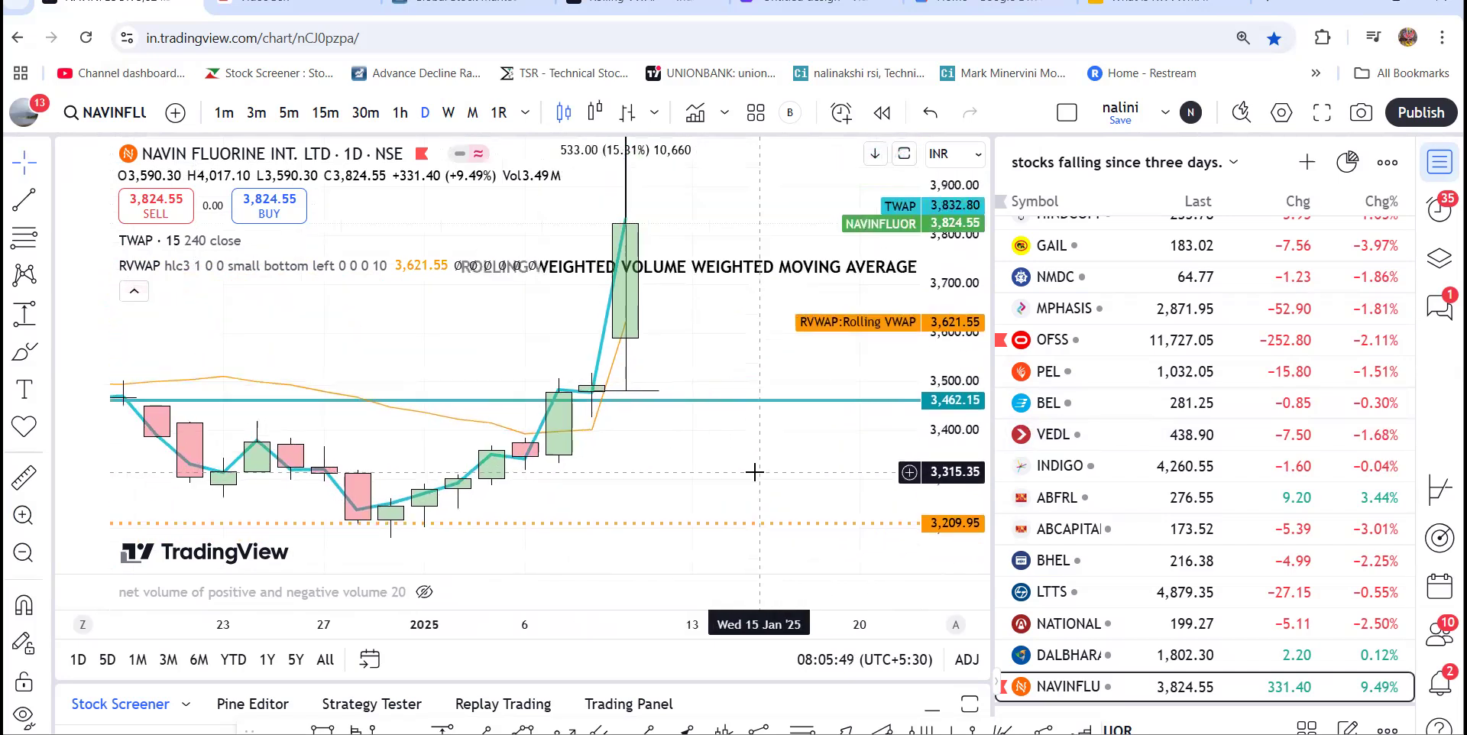